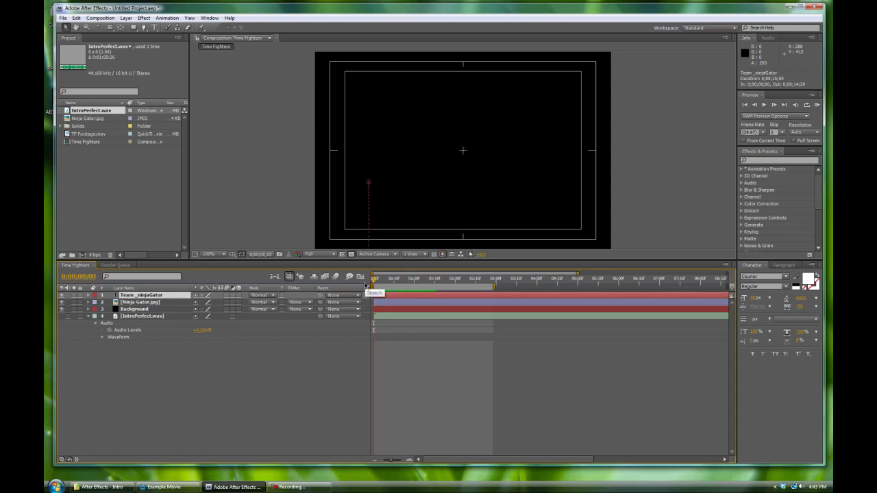
# Switch on the IntroPerfect.wav layer's audio, RAM-preview the composition with it, and reveal the audio waveform
pyautogui.press('KP_0')
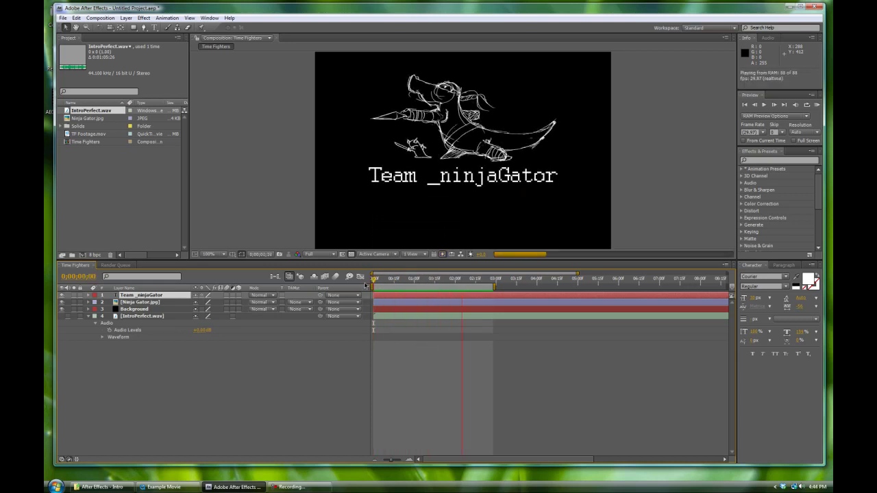
pyautogui.press('space')
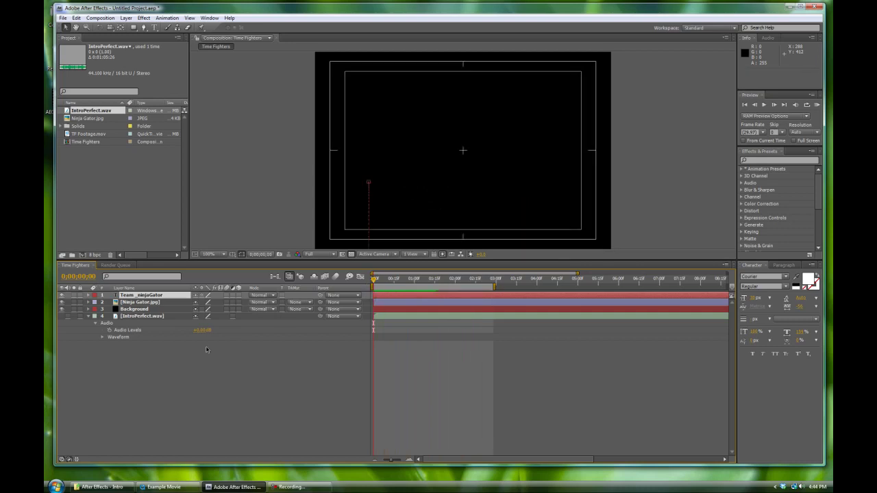
pyautogui.click(68, 317)
pyautogui.press('KP_0')
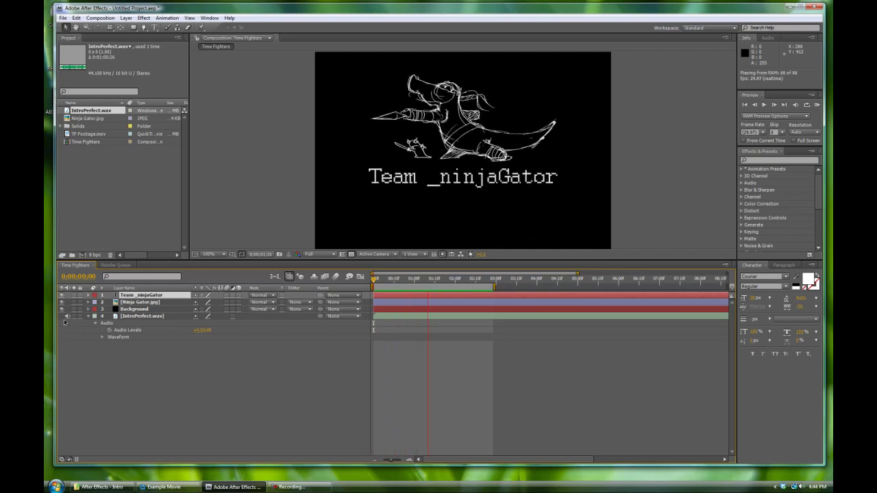
pyautogui.press('space')
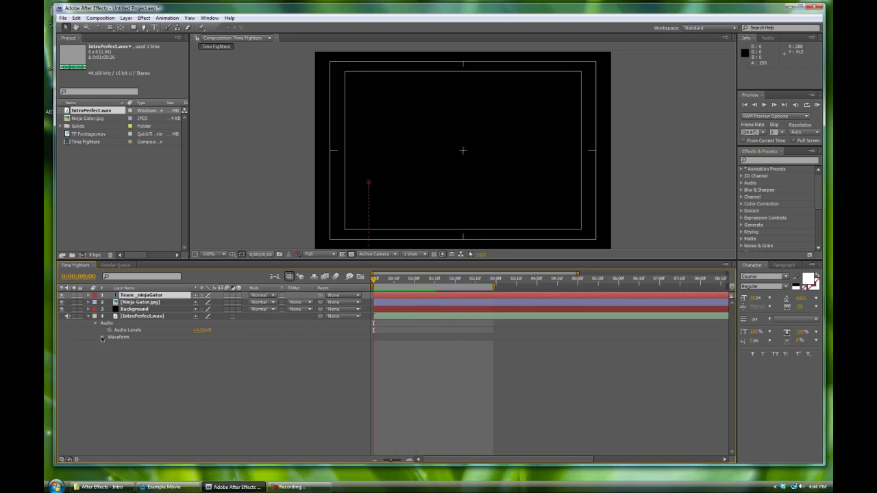
pyautogui.click(101, 338)
# Switch to the Example Movie and play it to examine when the Team _ninjaGator title appears
pyautogui.click(162, 487)
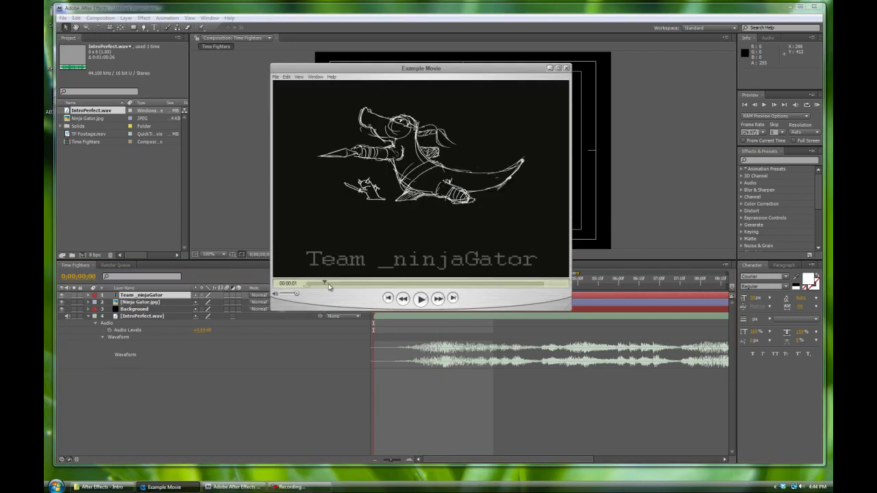
pyautogui.click(422, 300)
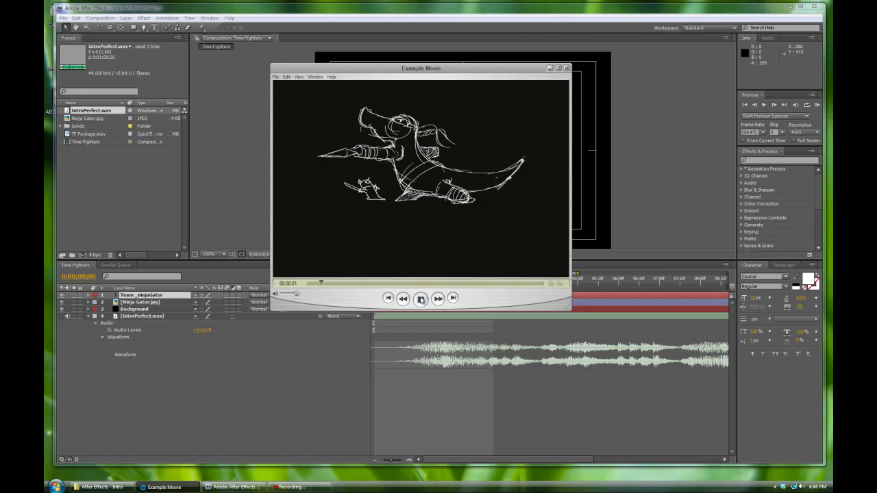
pyautogui.click(420, 299)
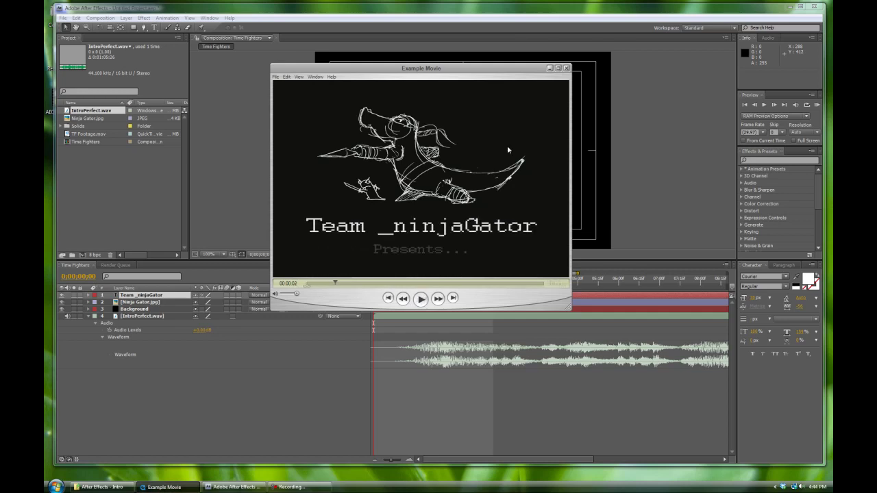
pyautogui.click(549, 68)
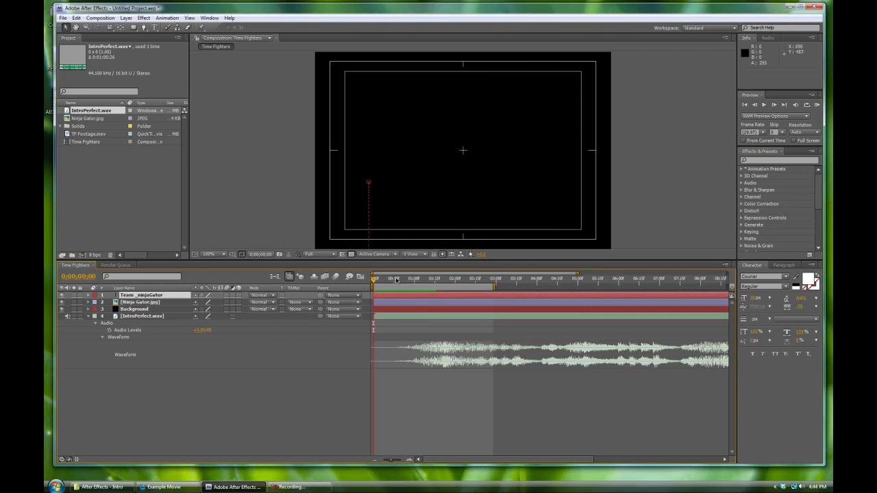
# Shift all Position and Opacity keyframes of the Team _ninjaGator layer together so the last pair lands at 0;00;01;25
pyautogui.moveTo(374, 280); pyautogui.dragTo(446, 293)
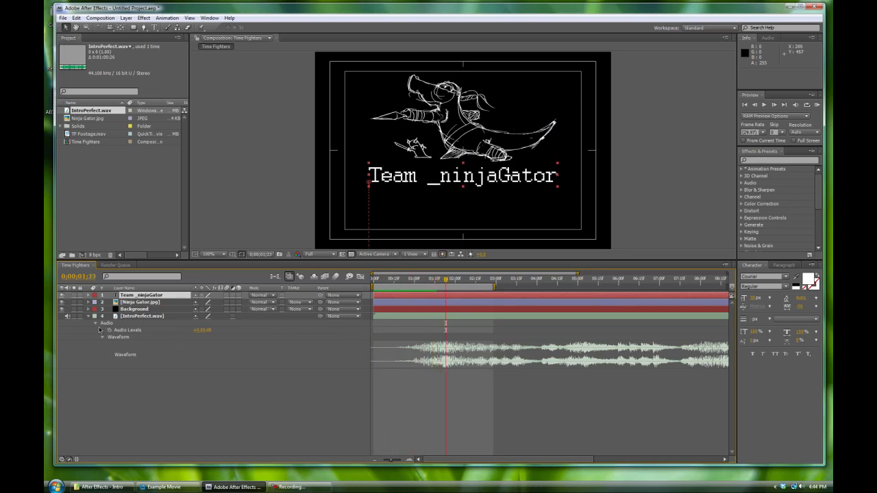
pyautogui.click(138, 316)
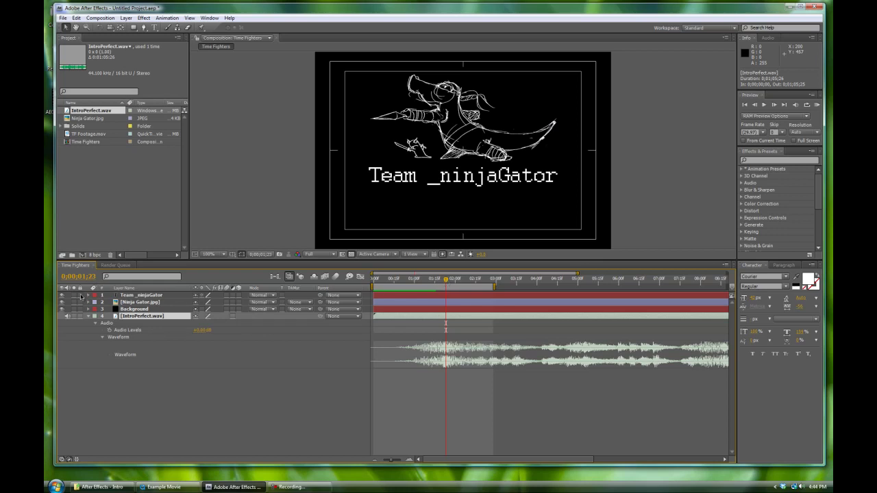
pyautogui.click(146, 296)
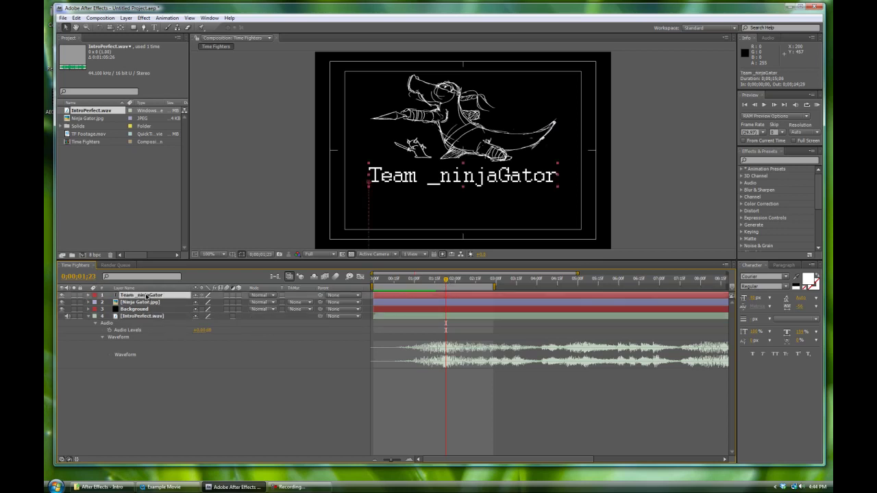
pyautogui.press('u')
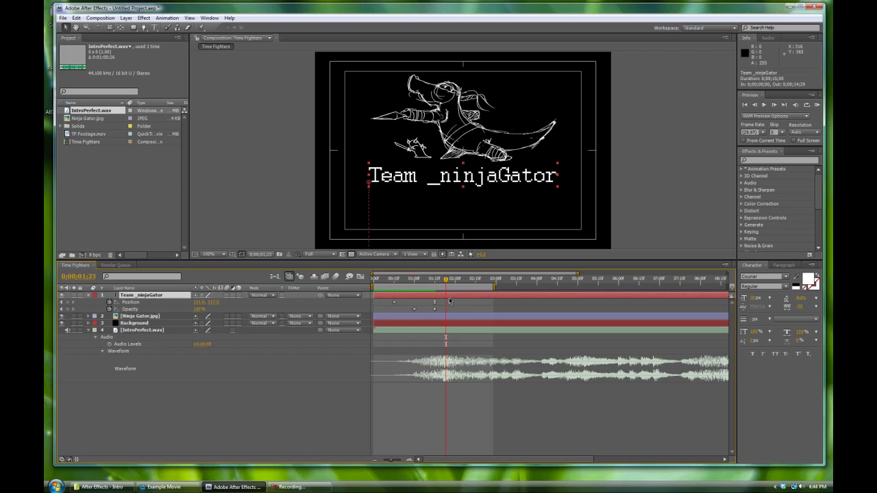
pyautogui.moveTo(457, 301); pyautogui.dragTo(382, 313)
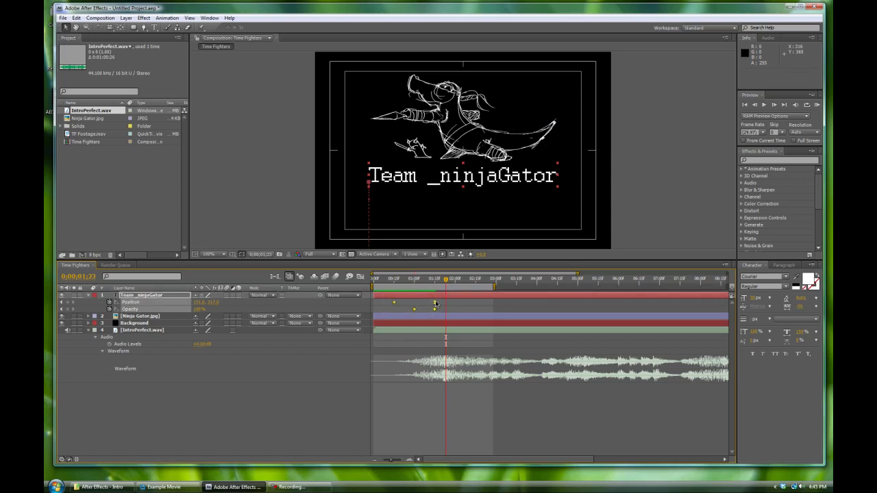
pyautogui.moveTo(464, 300)
pyautogui.mouseDown()
pyautogui.moveTo(429, 315)
pyautogui.moveTo(387, 313)
pyautogui.moveTo(449, 304)
pyautogui.mouseUp()
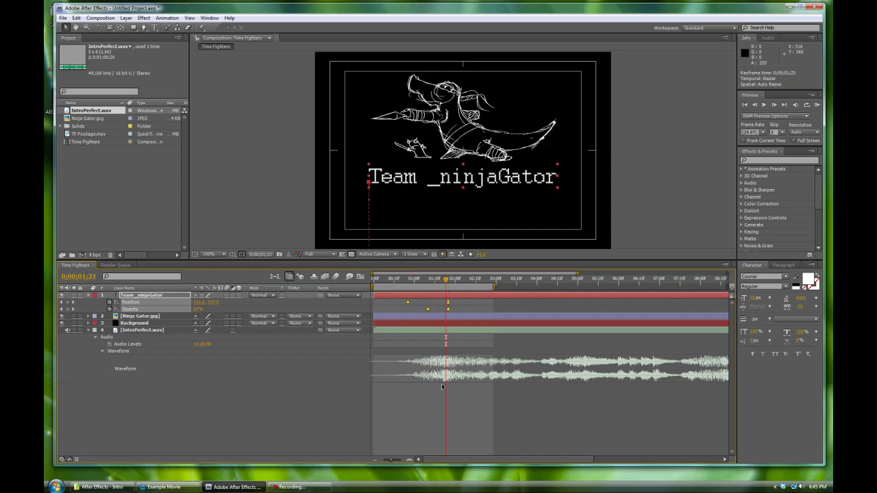
# Play back the retimed title animation against the music and return to the start of the composition
pyautogui.moveTo(446, 280); pyautogui.dragTo(386, 280)
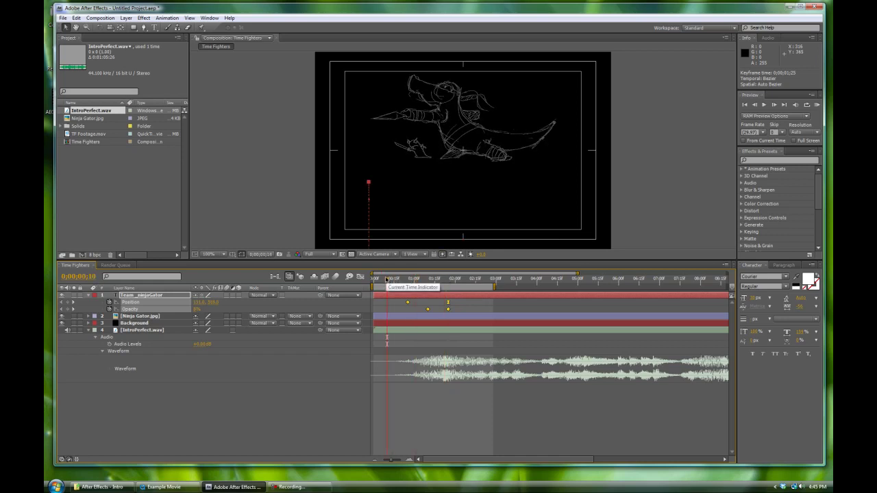
pyautogui.press('space')
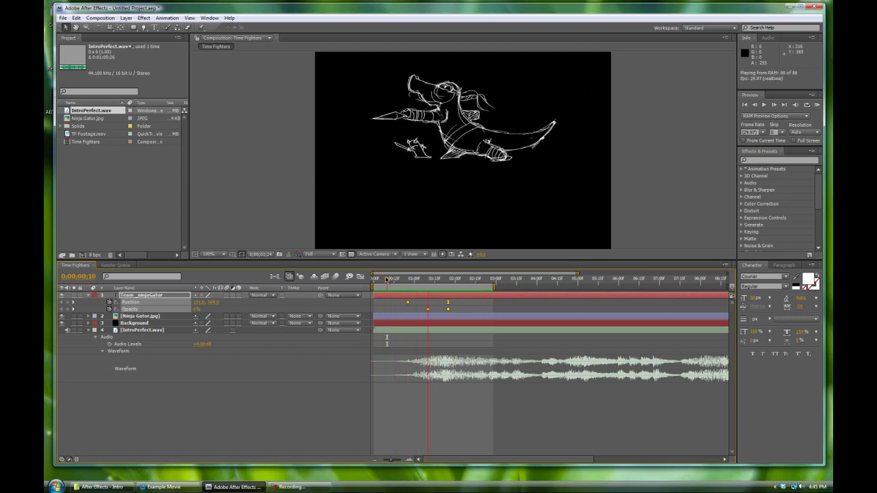
pyautogui.press('space')
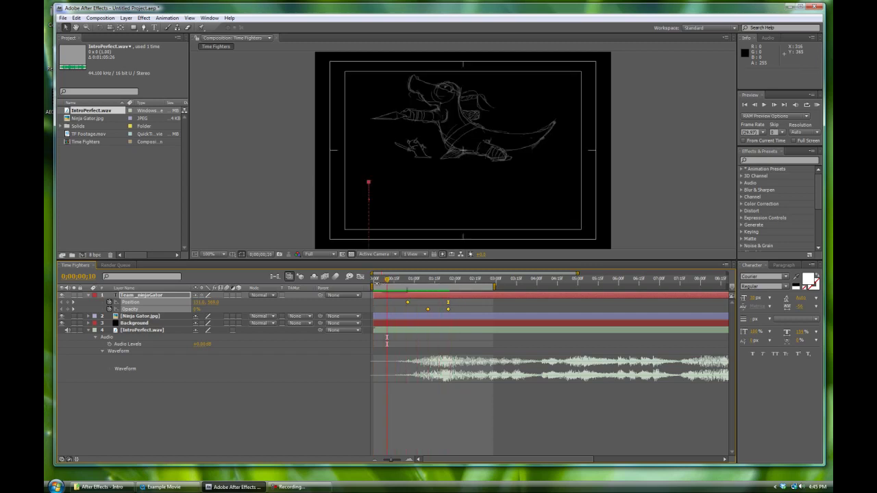
pyautogui.moveTo(386, 280)
pyautogui.mouseDown()
pyautogui.moveTo(485, 287)
pyautogui.moveTo(412, 289)
pyautogui.mouseUp()
pyautogui.press('Home')
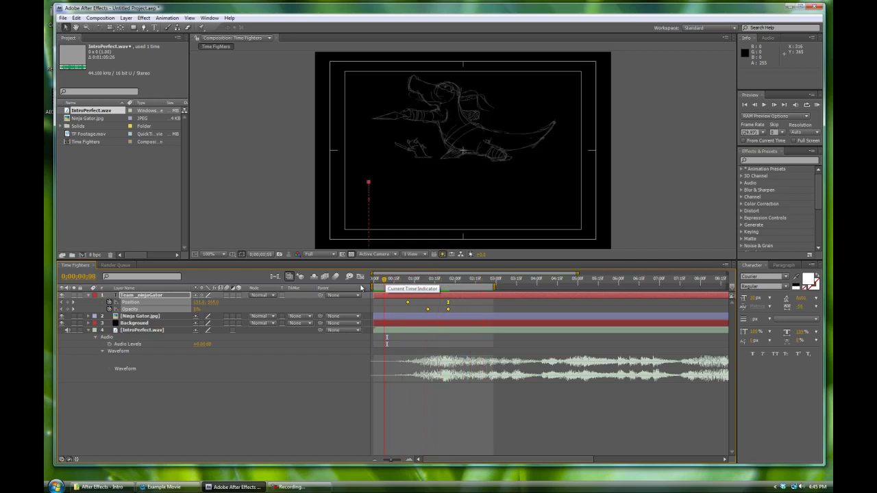
pyautogui.click(302, 487)
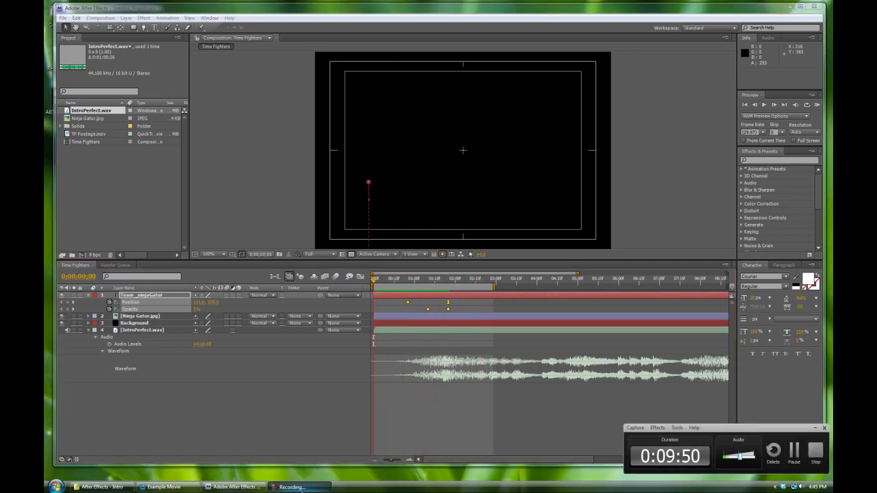
pyautogui.click(305, 368)
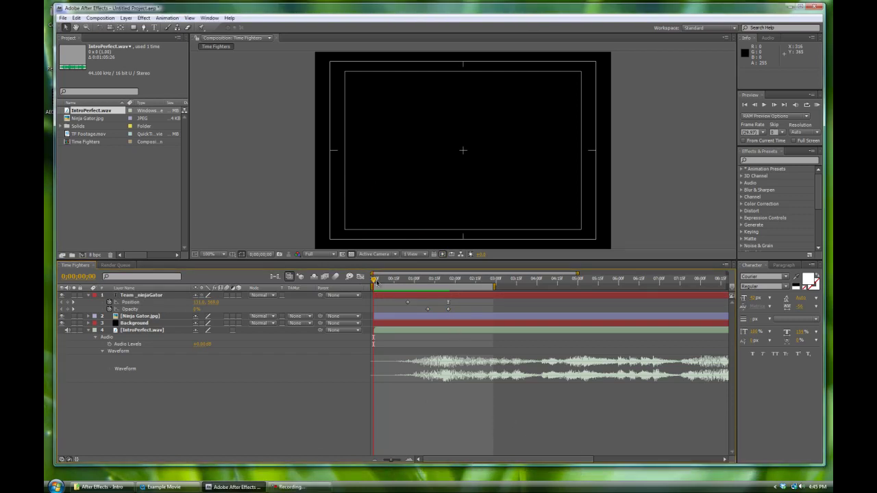
# Mute the IntroPerfect.wav layer and collapse its audio properties
pyautogui.moveTo(377, 282)
pyautogui.mouseDown()
pyautogui.moveTo(462, 296)
pyautogui.moveTo(414, 295)
pyautogui.mouseUp()
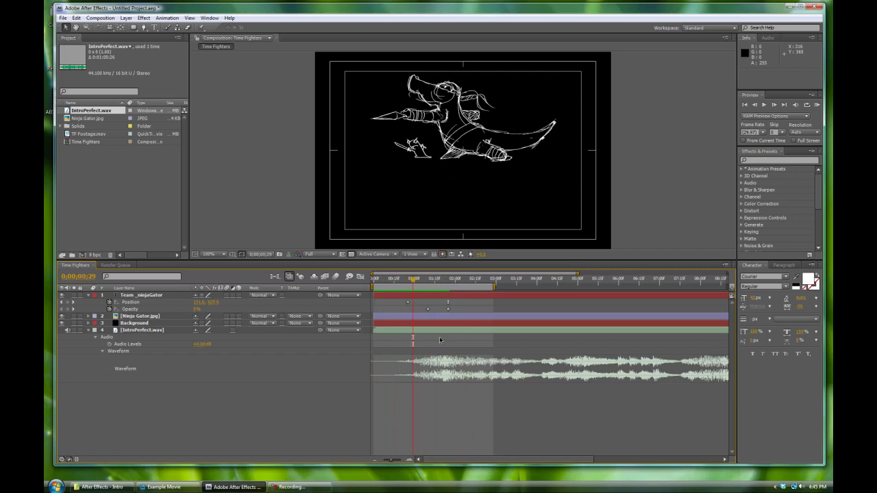
pyautogui.click(67, 330)
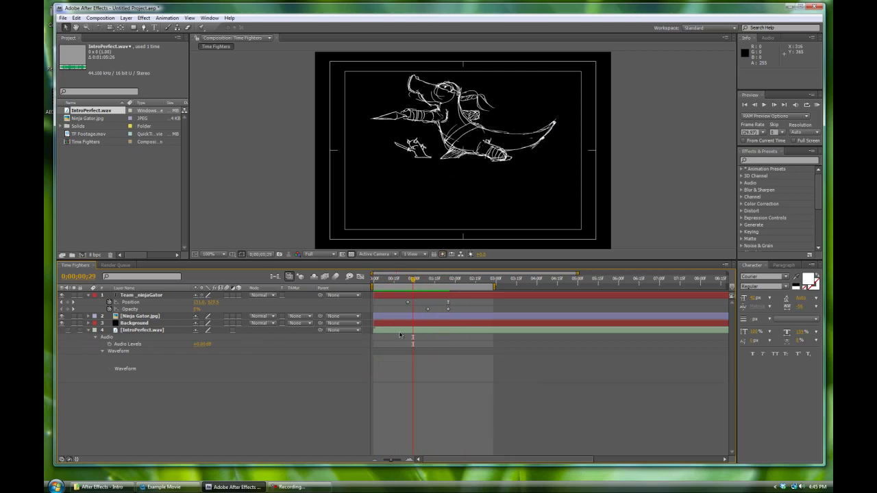
pyautogui.click(102, 350)
pyautogui.click(89, 331)
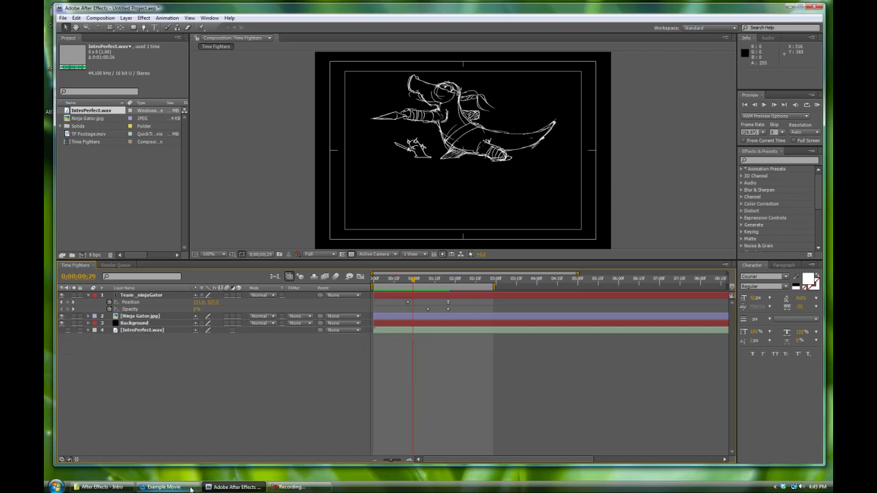
# Scrub through the Example Movie around the two-second mark to examine how the "Presents..." text appears
pyautogui.click(162, 487)
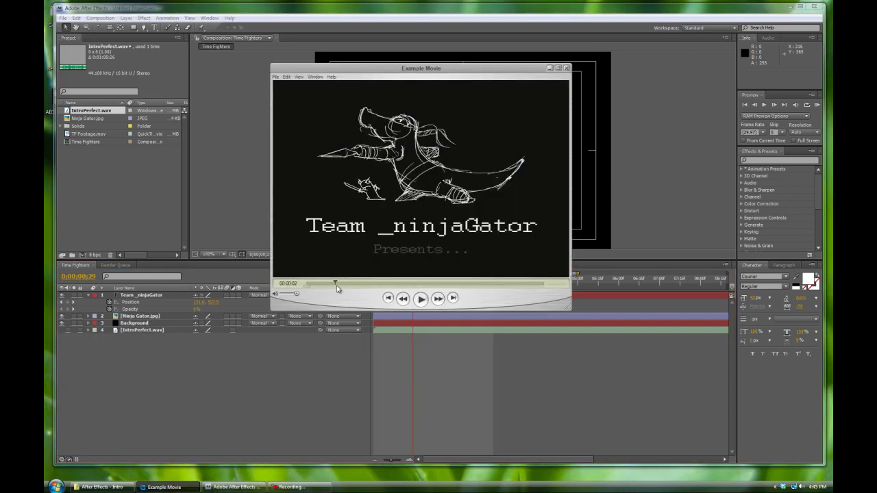
pyautogui.moveTo(323, 284)
pyautogui.mouseDown()
pyautogui.moveTo(346, 283)
pyautogui.moveTo(338, 284)
pyautogui.mouseUp()
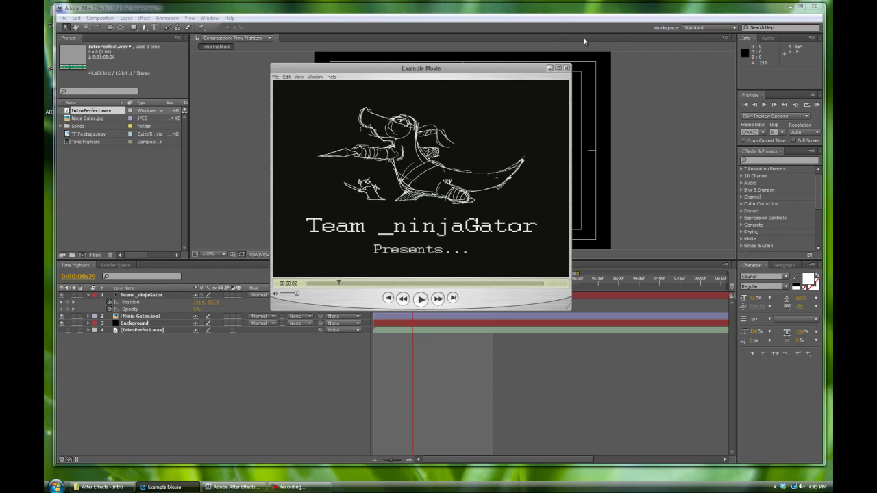
pyautogui.click(549, 68)
# At 0;00;01;25, add a horizontal text layer reading "Presents..." below the Team _ninjaGator title
pyautogui.moveTo(415, 278)
pyautogui.mouseDown()
pyautogui.moveTo(382, 281)
pyautogui.moveTo(448, 287)
pyautogui.mouseUp()
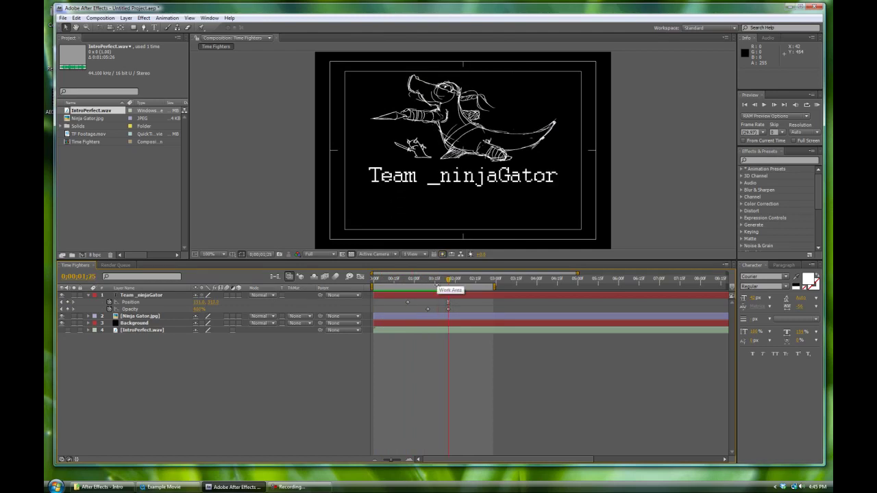
pyautogui.click(156, 28)
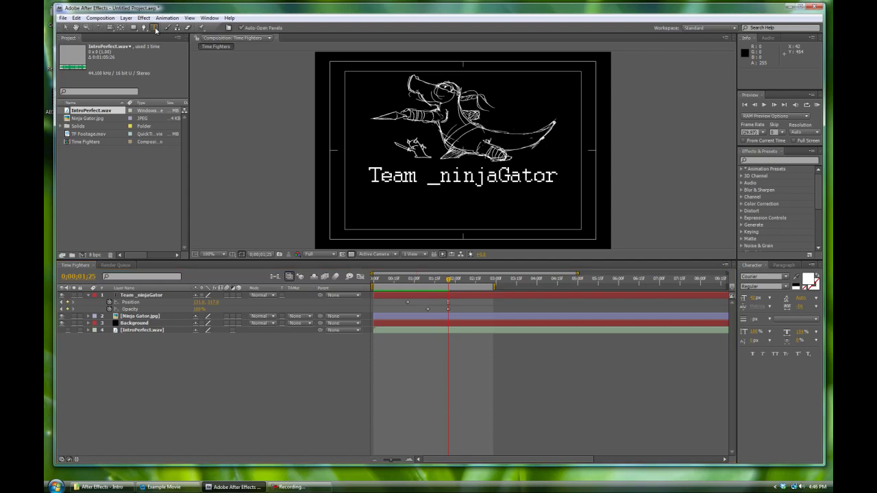
pyautogui.click(155, 28)
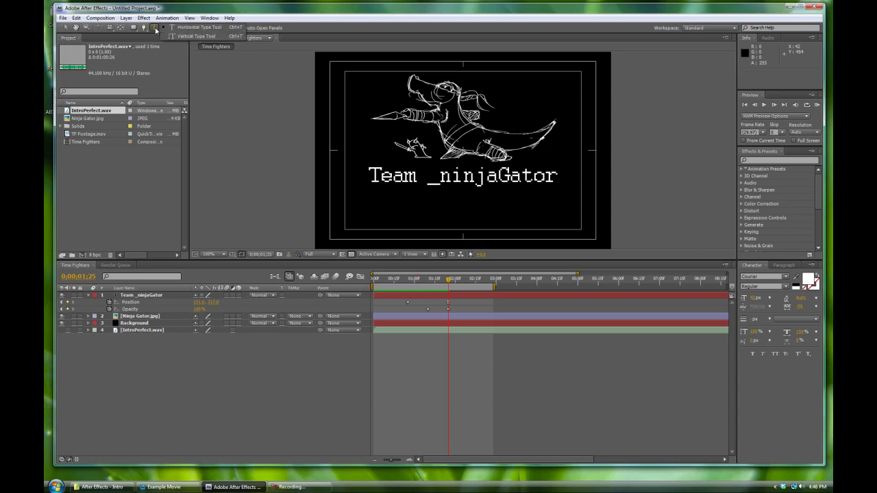
pyautogui.click(192, 29)
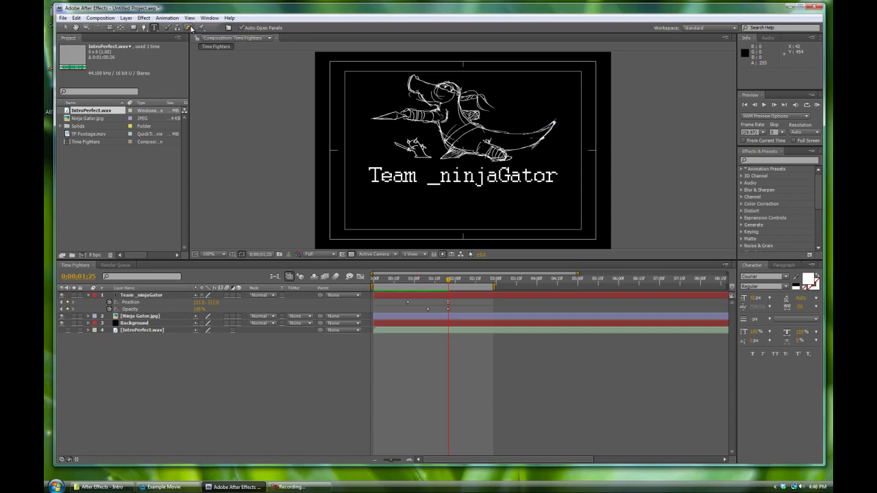
pyautogui.click(441, 210)
pyautogui.write('Presnets')
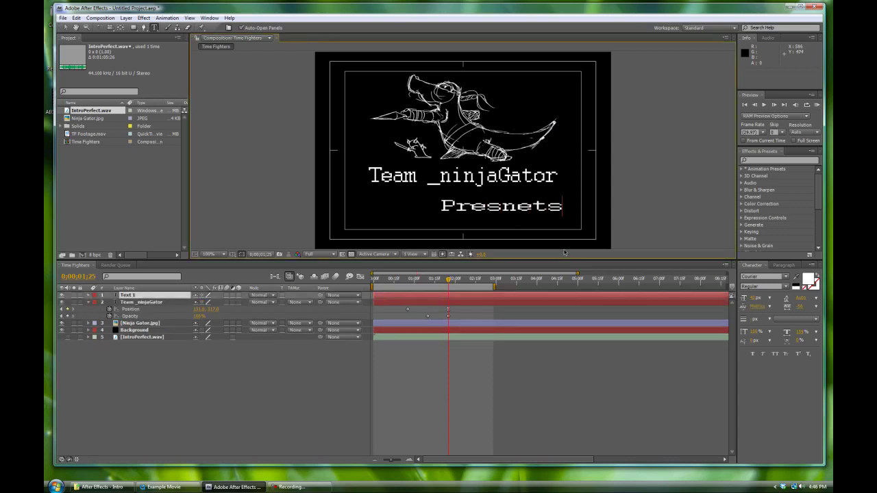
pyautogui.press('BackSpace')
pyautogui.press('BackSpace')
pyautogui.press('BackSpace')
pyautogui.press('BackSpace')
pyautogui.press('BackSpace')
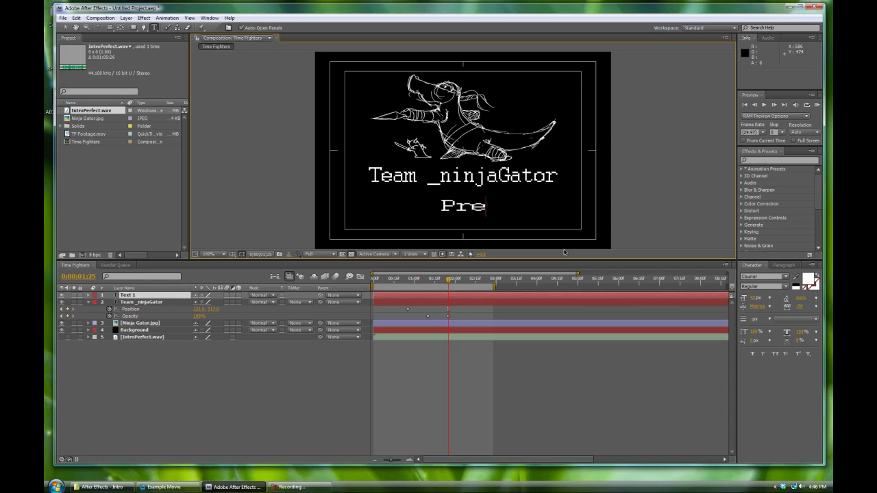
pyautogui.write('sents')
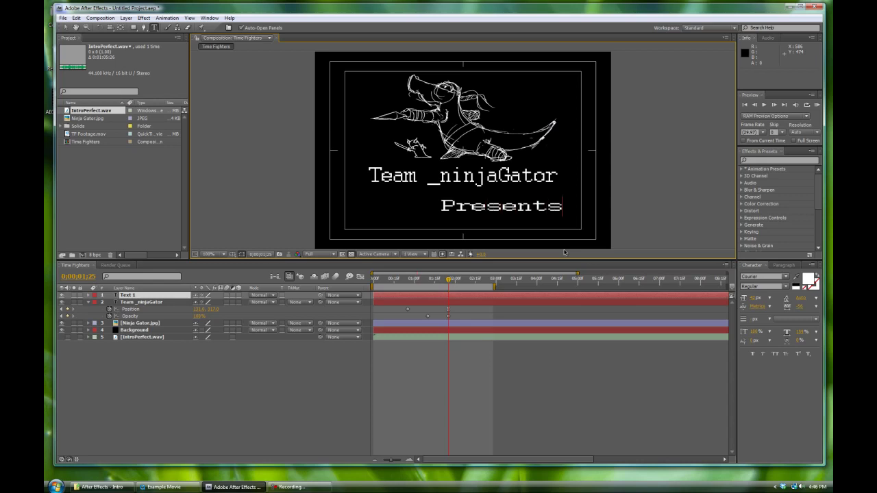
pyautogui.write('...')
# Move the "Presents..." text beneath the Team _ninjaGator title, to a position of about 182, 385
pyautogui.click(65, 27)
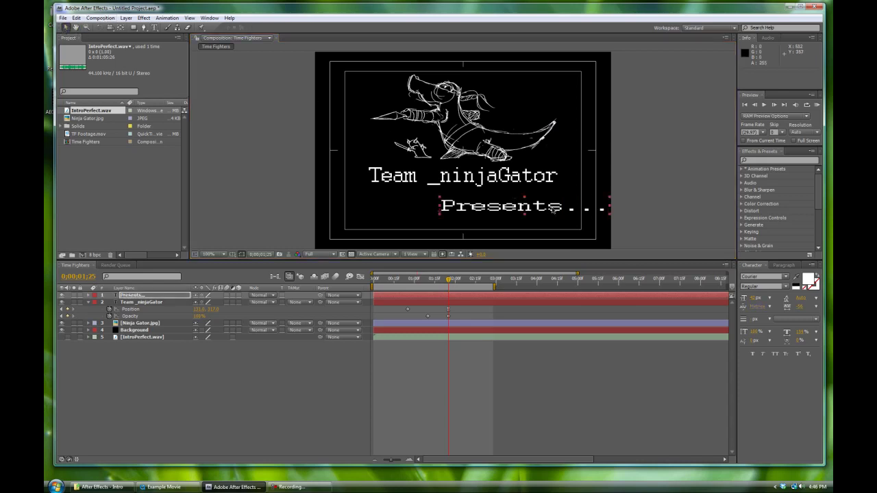
pyautogui.moveTo(509, 207)
pyautogui.mouseDown()
pyautogui.moveTo(443, 208)
pyautogui.moveTo(502, 207)
pyautogui.mouseUp()
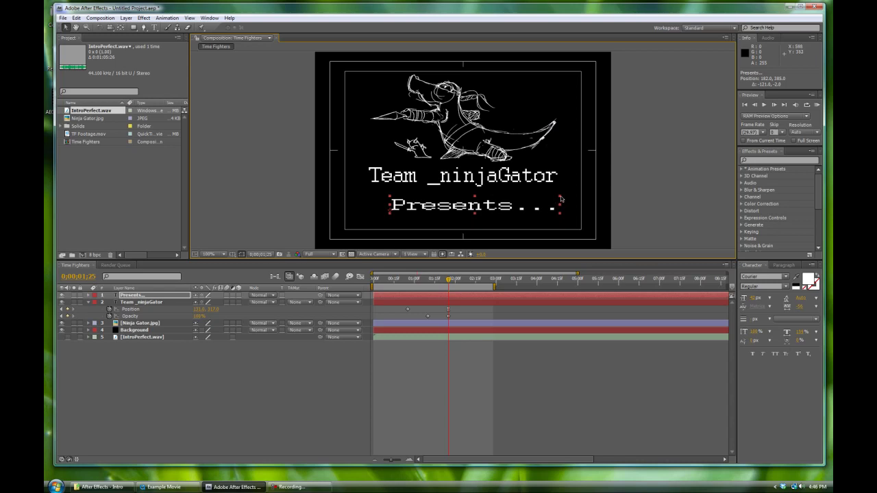
pyautogui.scroll(5, 507, 206)
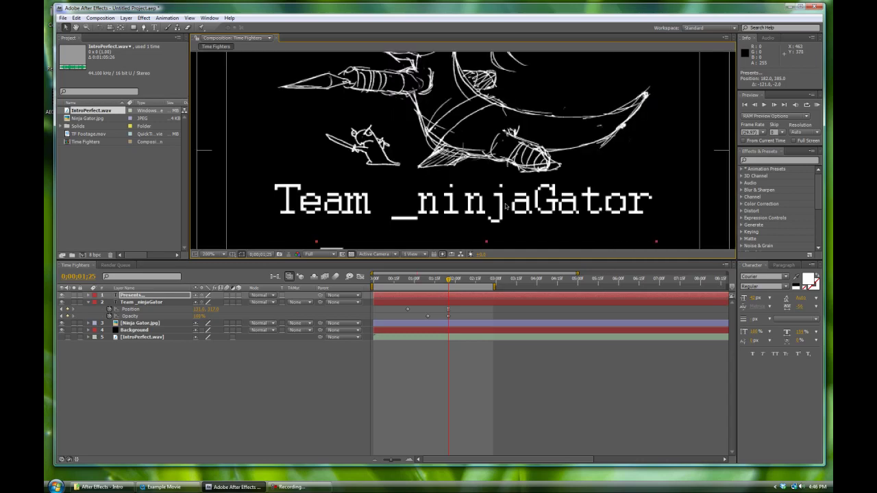
pyautogui.scroll(-5, 507, 206)
pyautogui.scroll(5, 507, 206)
pyautogui.scroll(1, 506, 206)
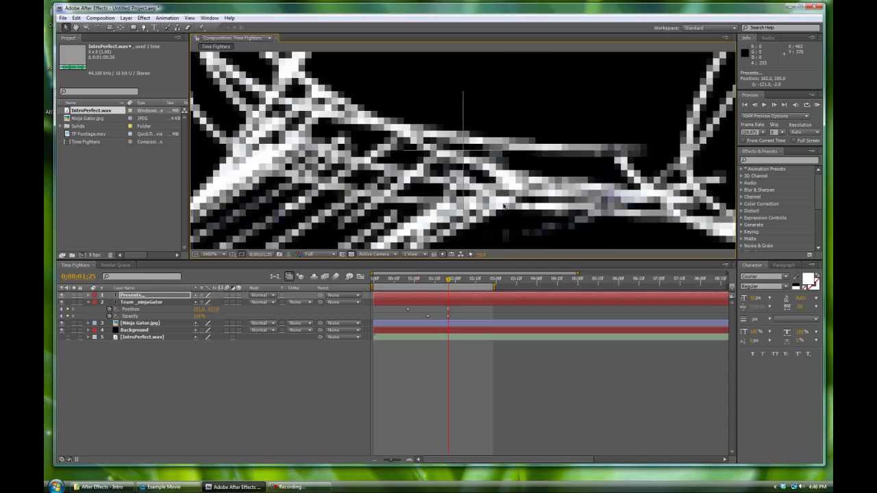
pyautogui.scroll(-3, 519, 216)
pyautogui.scroll(1, 510, 199)
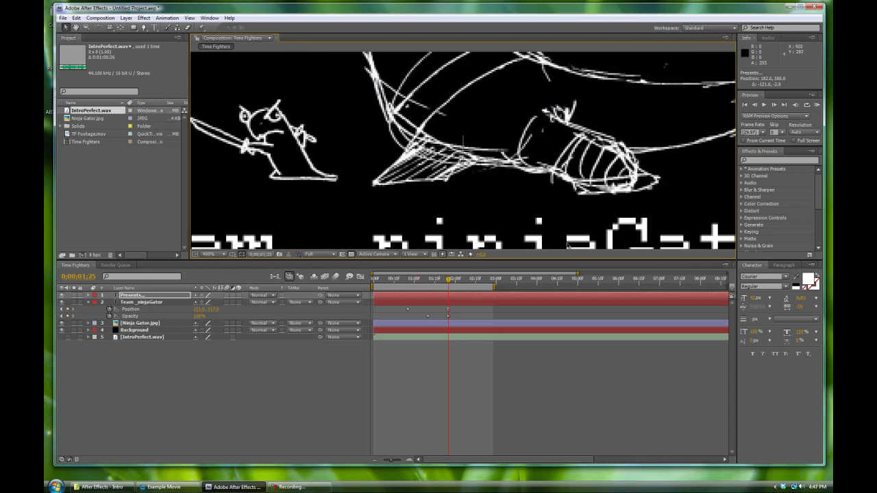
pyautogui.scroll(-2, 509, 193)
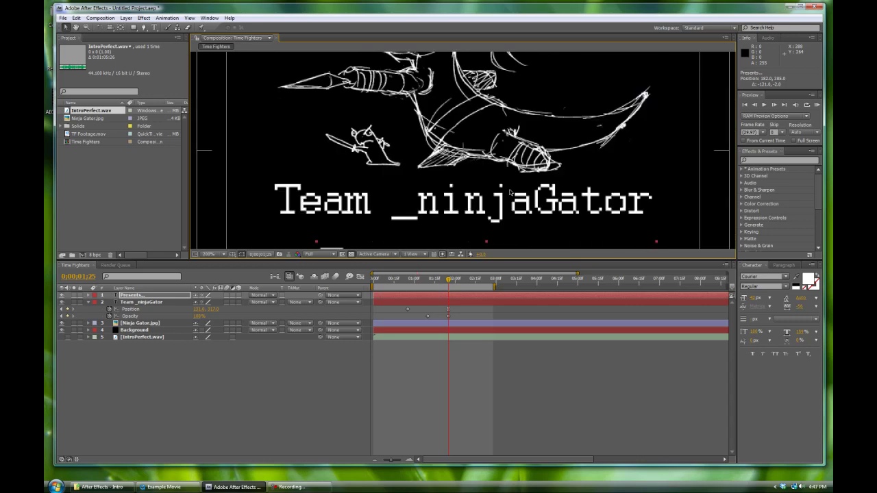
# Scale the "Presents..." text down to about 68% and center it closely beneath the Team _ninjaGator title
pyautogui.scroll(-1, 507, 202)
pyautogui.scroll(1, 507, 202)
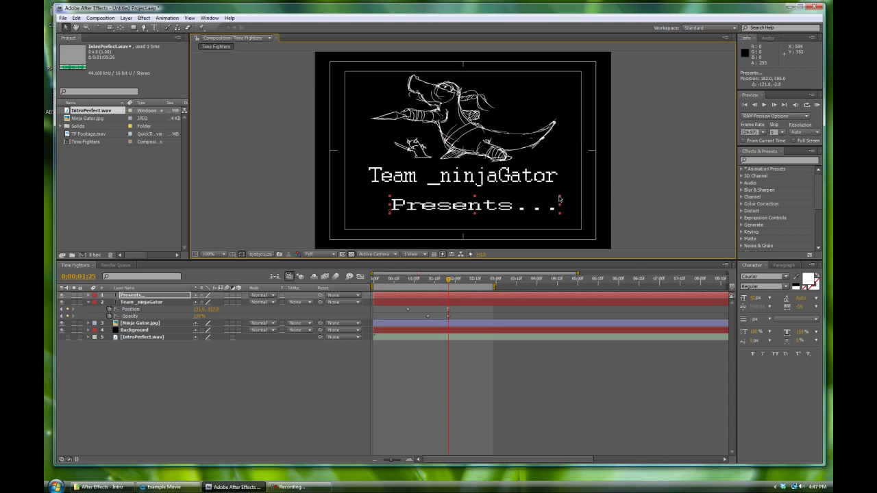
pyautogui.doubleClick(538, 202)
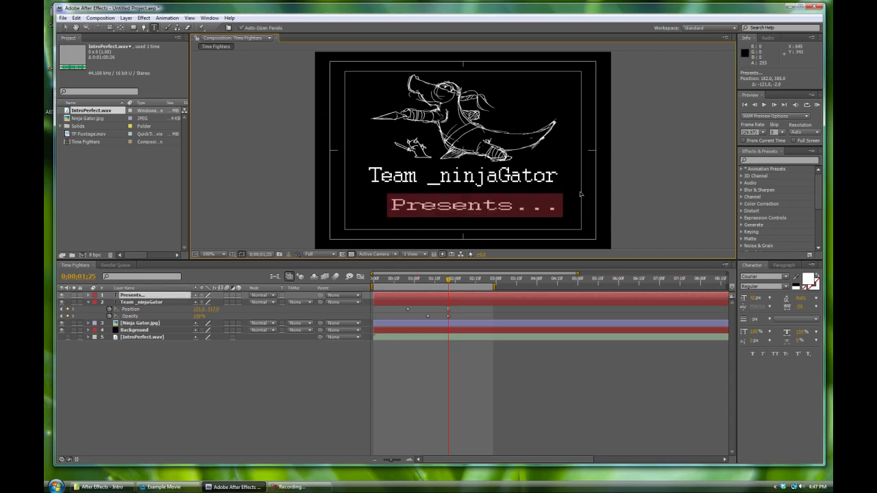
pyautogui.press('Escape')
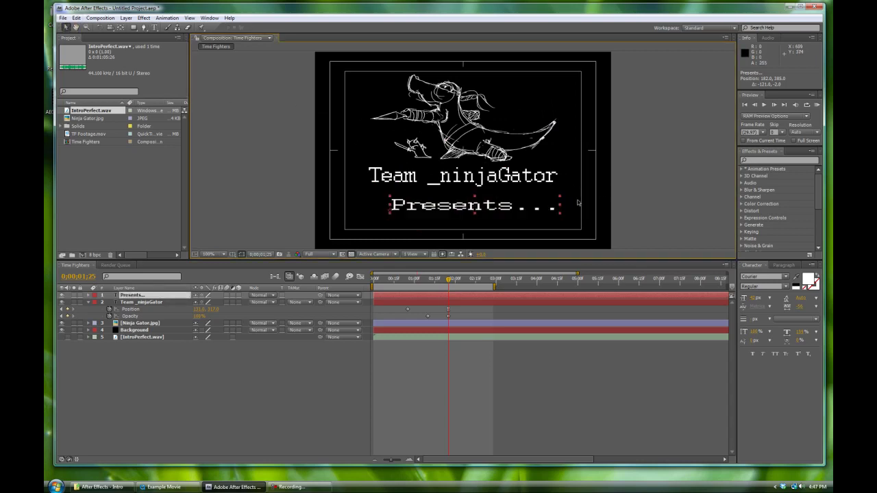
pyautogui.moveTo(561, 198); pyautogui.dragTo(552, 201)
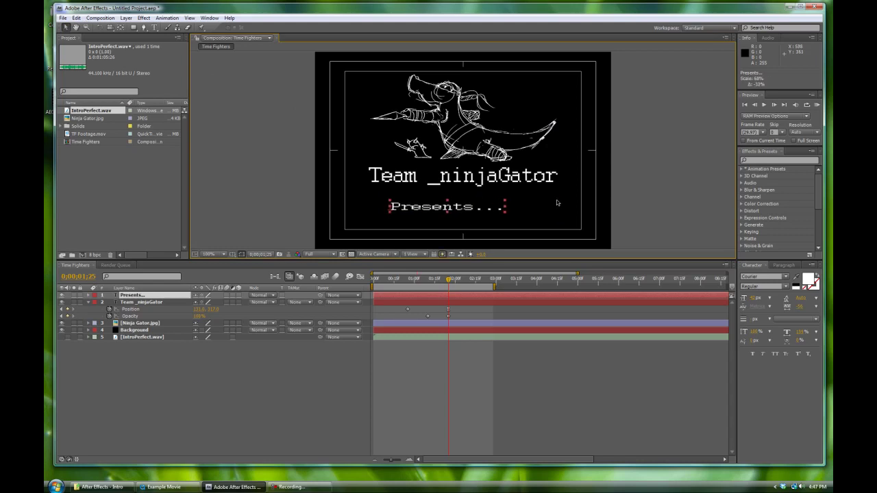
pyautogui.moveTo(447, 207); pyautogui.dragTo(474, 201)
pyautogui.click(628, 196)
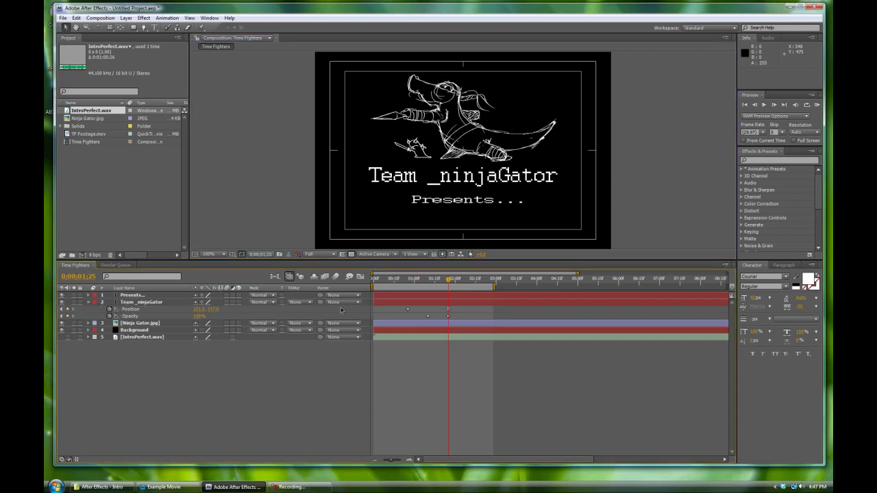
# Reveal the "Presents..." layer's Opacity and start its keyframing with a 100% keyframe at 0;00;02;04
pyautogui.click(132, 295)
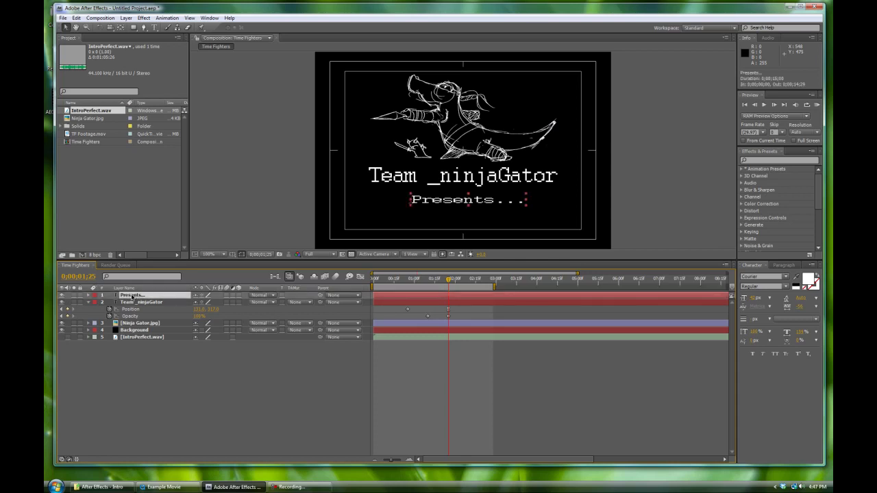
pyautogui.press('t')
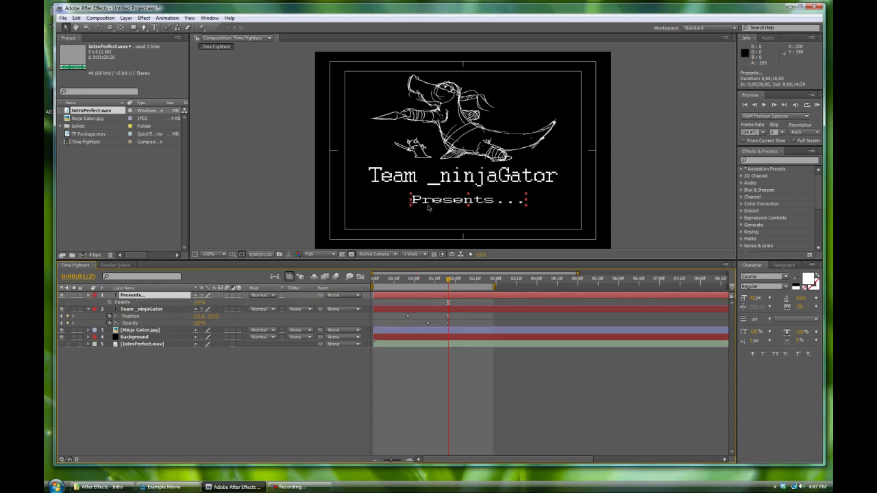
pyautogui.moveTo(199, 302); pyautogui.dragTo(243, 305)
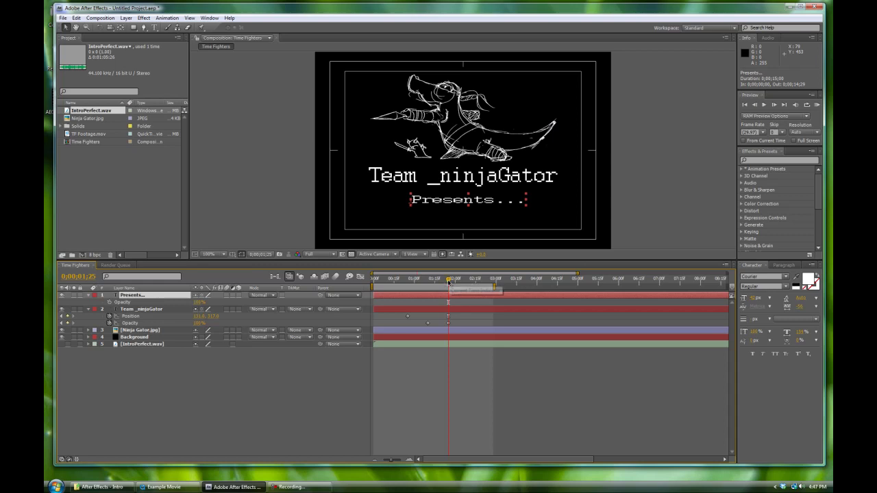
pyautogui.moveTo(449, 280); pyautogui.dragTo(448, 281)
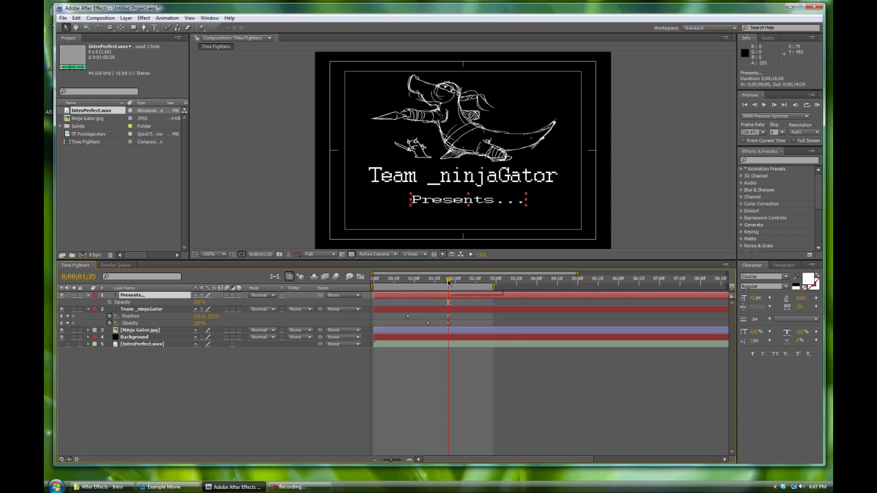
pyautogui.moveTo(449, 281); pyautogui.dragTo(448, 281)
pyautogui.press('space')
pyautogui.press('pageup')
pyautogui.press('pageup')
pyautogui.press('pageup')
pyautogui.press('pageup')
pyautogui.press('pageup')
pyautogui.press('pageup')
pyautogui.press('pageup')
pyautogui.press('pageup')
pyautogui.press('pageup')
pyautogui.press('pageup')
pyautogui.press('pagedown')
pyautogui.press('pagedown')
pyautogui.press('pagedown')
pyautogui.press('pagedown')
pyautogui.press('pagedown')
pyautogui.press('pagedown')
pyautogui.press('pagedown')
pyautogui.press('pagedown')
pyautogui.press('pagedown')
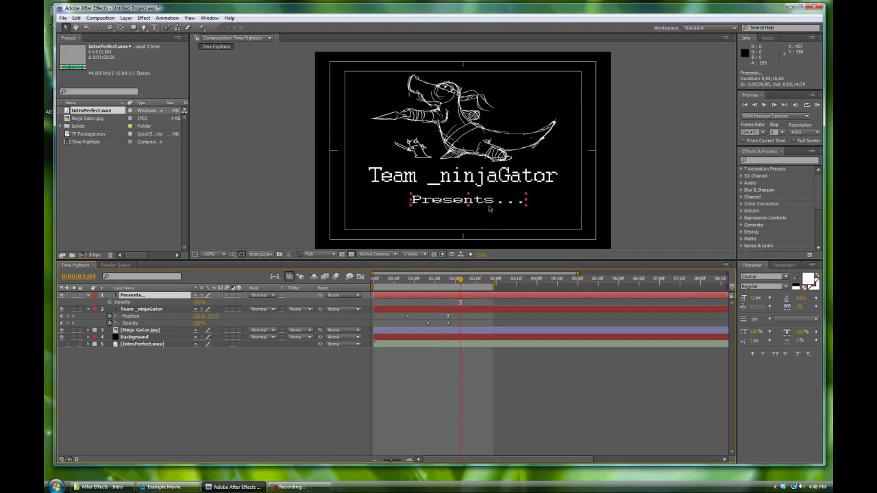
pyautogui.click(111, 303)
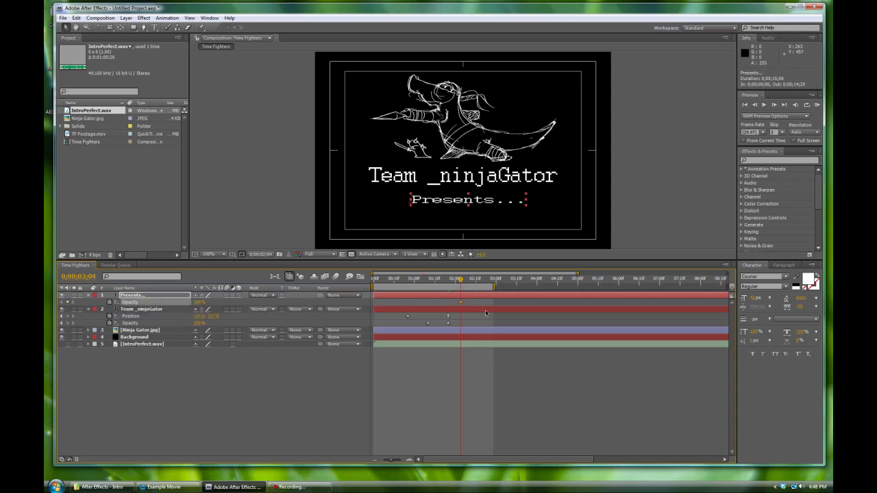
# Set the "Presents..." layer's opacity to 0% at the end of the title animation, 0;00;01;25
pyautogui.press('j')
pyautogui.click(198, 302)
pyautogui.write('0')
pyautogui.press('Return')
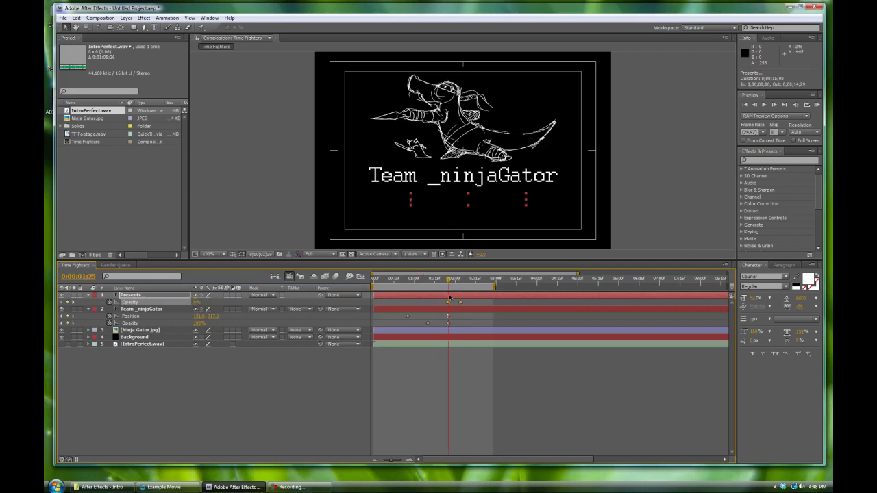
# Scrub the "Presents..." fade-in up to 0;00;02;16 and switch to the Example Movie to compare the timing
pyautogui.moveTo(448, 281)
pyautogui.mouseDown()
pyautogui.moveTo(386, 280)
pyautogui.moveTo(477, 280)
pyautogui.mouseUp()
pyautogui.click(161, 486)
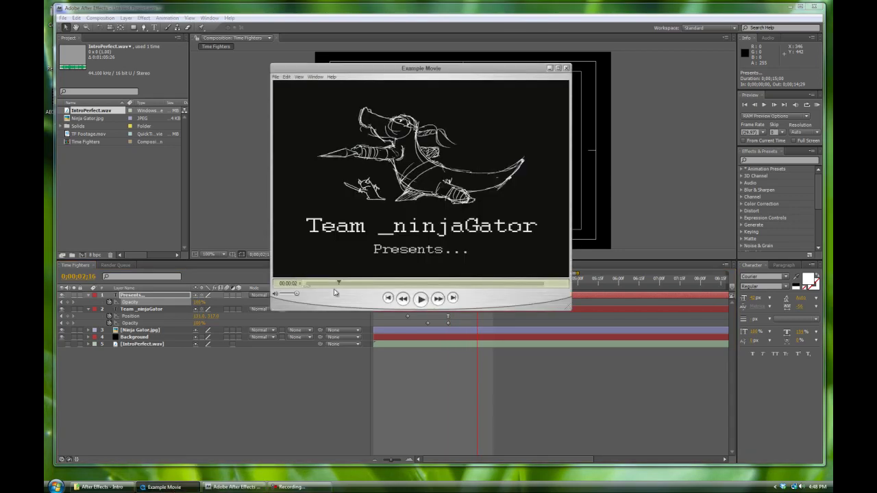
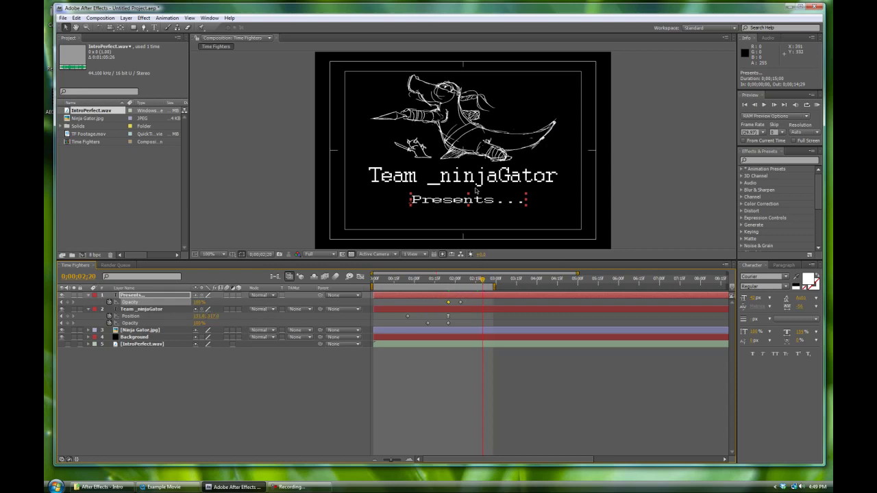
# Move the current time to 0;00;02;15 and collapse the properties of the Team _ninjaGator and "Presents..." layers
pyautogui.moveTo(482, 281)
pyautogui.mouseDown()
pyautogui.moveTo(437, 282)
pyautogui.moveTo(476, 285)
pyautogui.mouseUp()
pyautogui.click(88, 309)
pyautogui.click(88, 295)
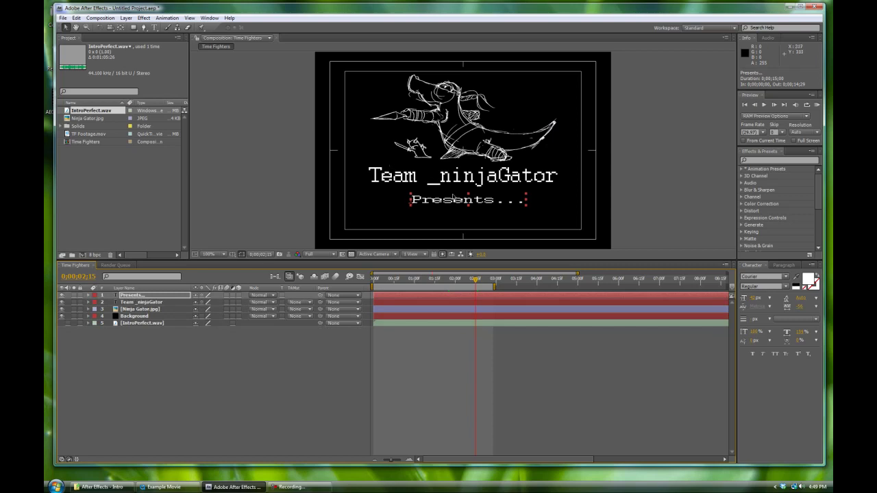
# Select the "Presents...", Team _ninjaGator and Ninja Gator.jpg layers together and reveal their Opacity properties
pyautogui.click(130, 296)
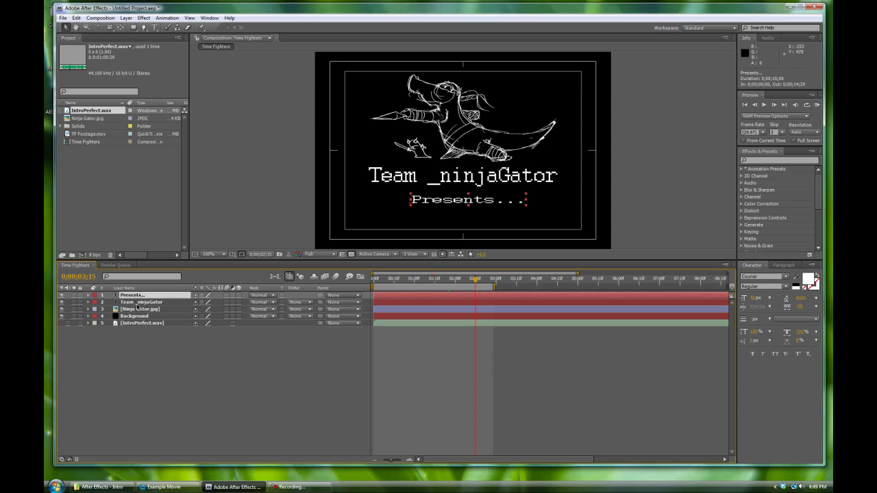
pyautogui.keyDown('shift'); pyautogui.click(137, 303); pyautogui.keyUp('shift')
pyautogui.keyDown('shift'); pyautogui.click(139, 309); pyautogui.keyUp('shift')
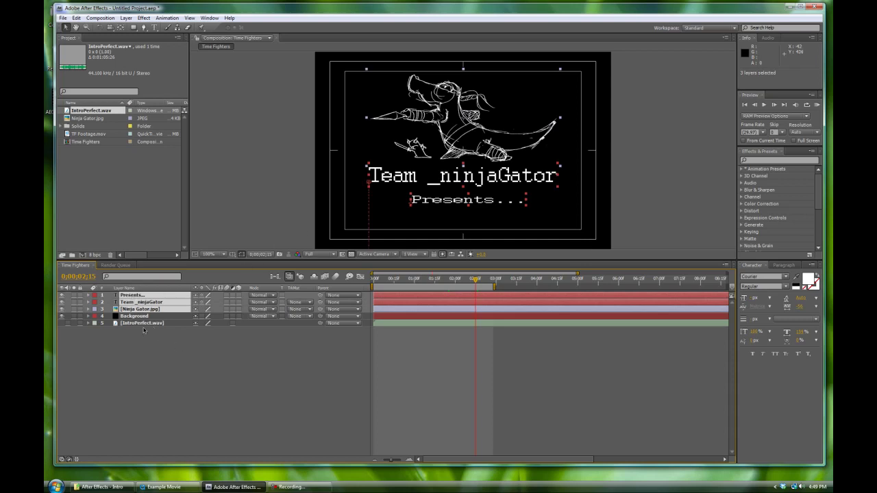
pyautogui.click(144, 330)
pyautogui.click(135, 296)
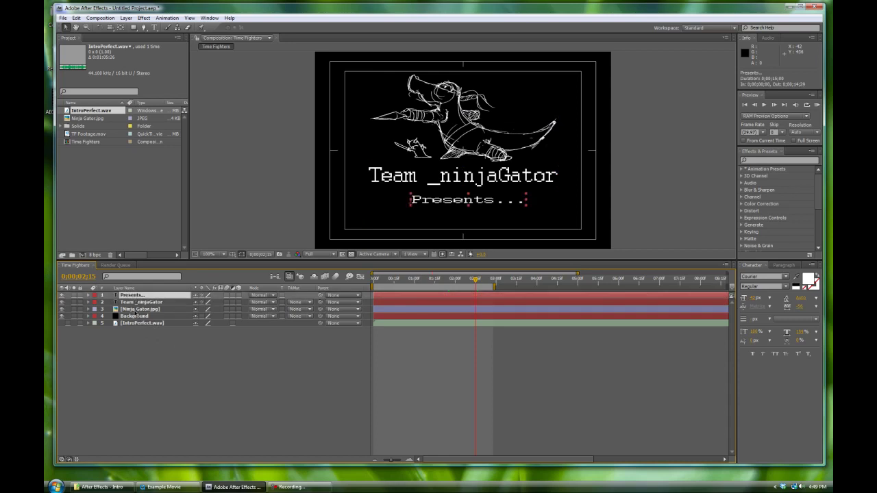
pyautogui.keyDown('shift'); pyautogui.click(134, 311); pyautogui.keyUp('shift')
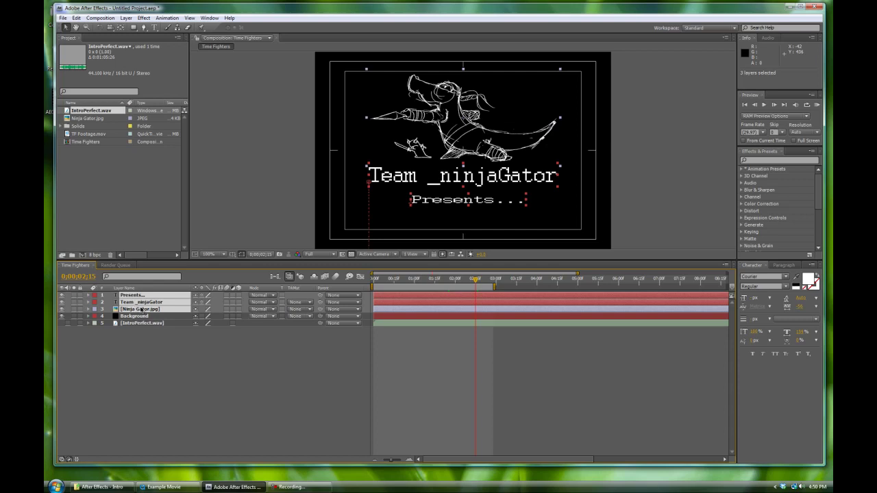
pyautogui.press('t')
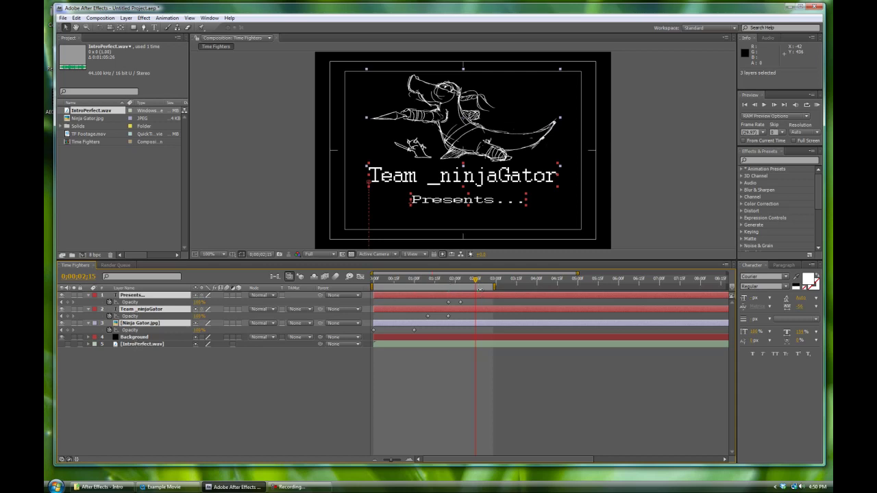
# Examine the keyframed properties and all modified properties of the three selected layers, and collapse them
pyautogui.press('u')
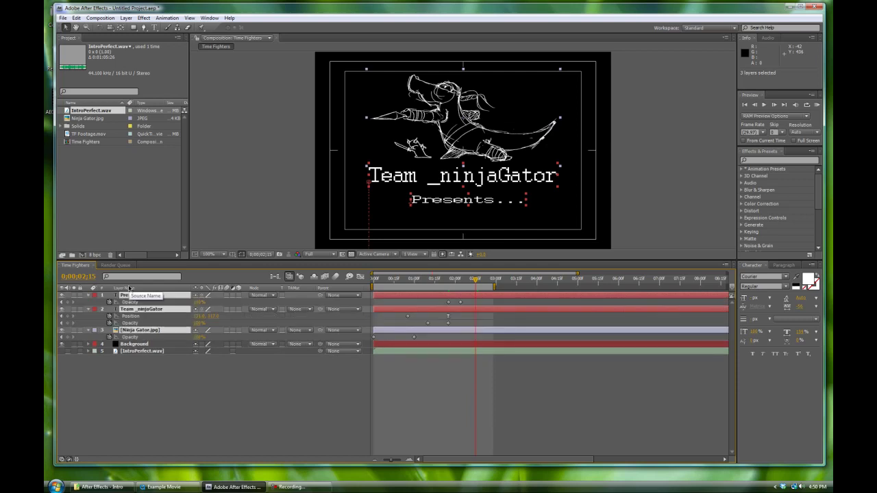
pyautogui.press('u')
pyautogui.press('u')
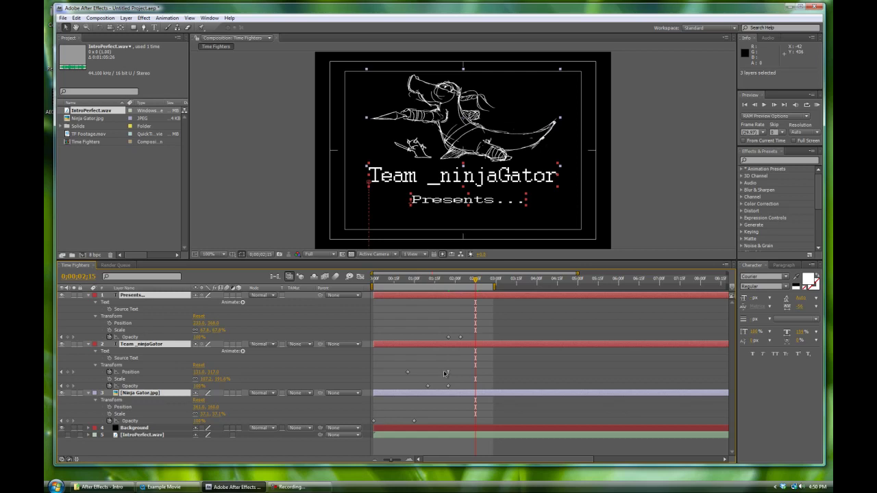
pyautogui.press('u')
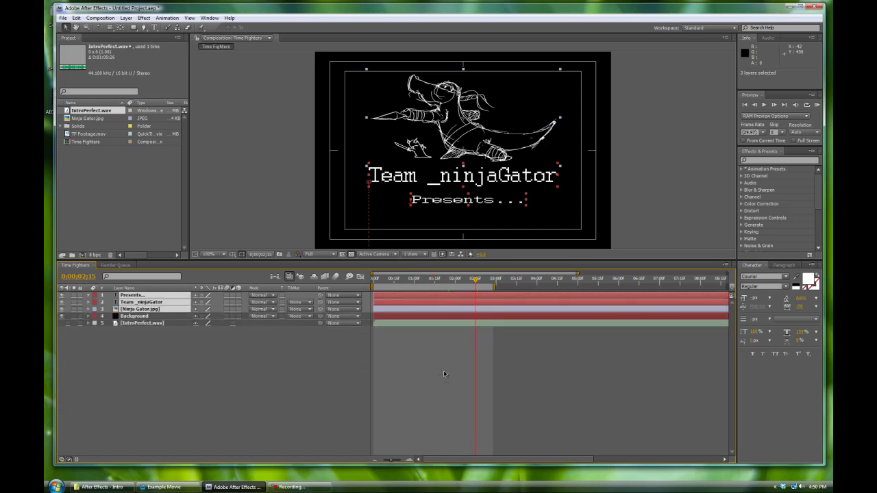
# Try adding opacity keyframes at 0;00;02;15 to the three selected layers at once
pyautogui.press('t')
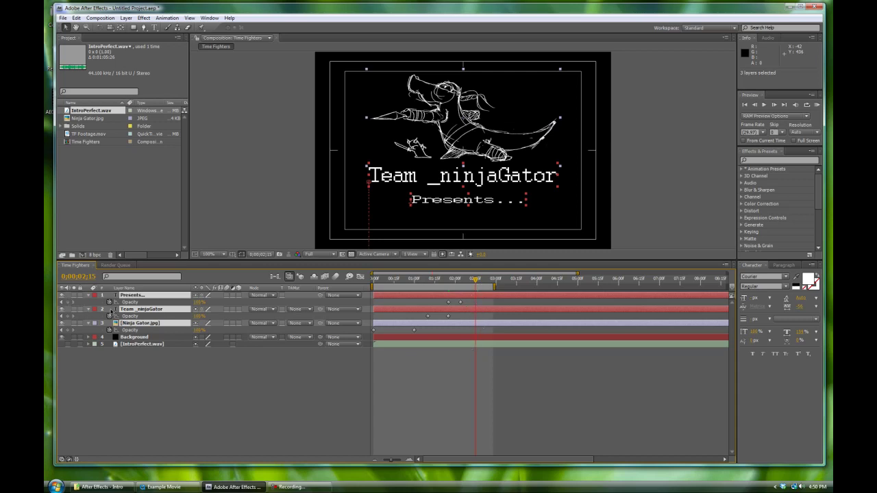
pyautogui.click(67, 303)
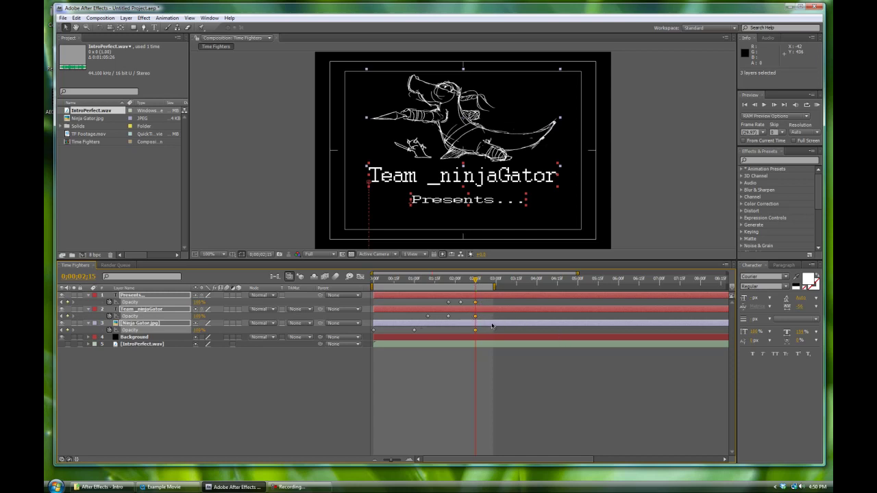
pyautogui.hotkey('ctrl', 'z')
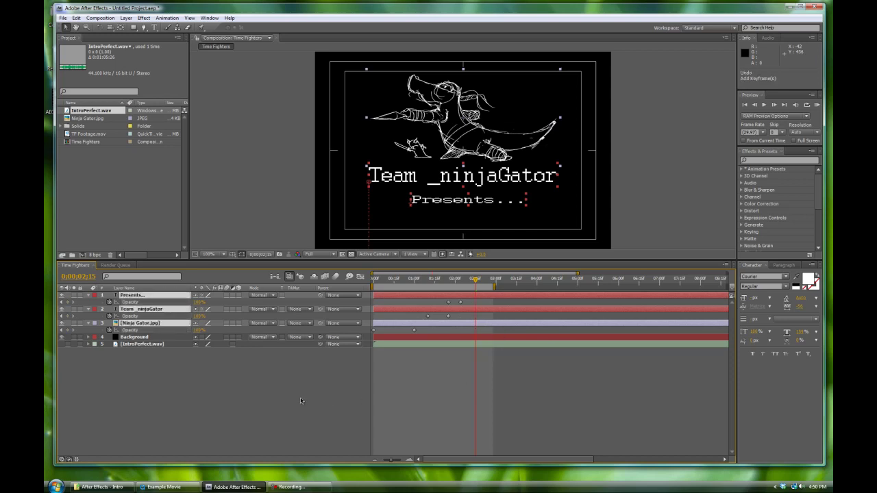
# Set the Team _ninjaGator title layer's opacity to 0% at 0;00;03;00
pyautogui.click(485, 305)
pyautogui.click(136, 296)
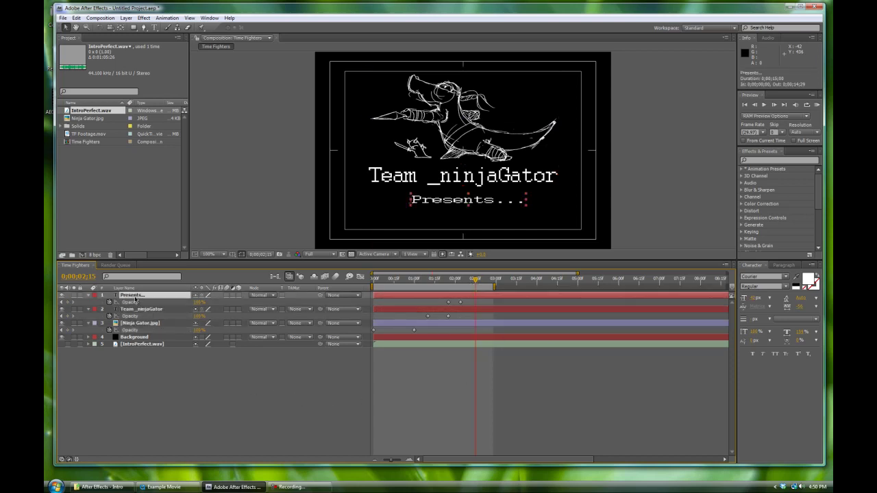
pyautogui.click(145, 311)
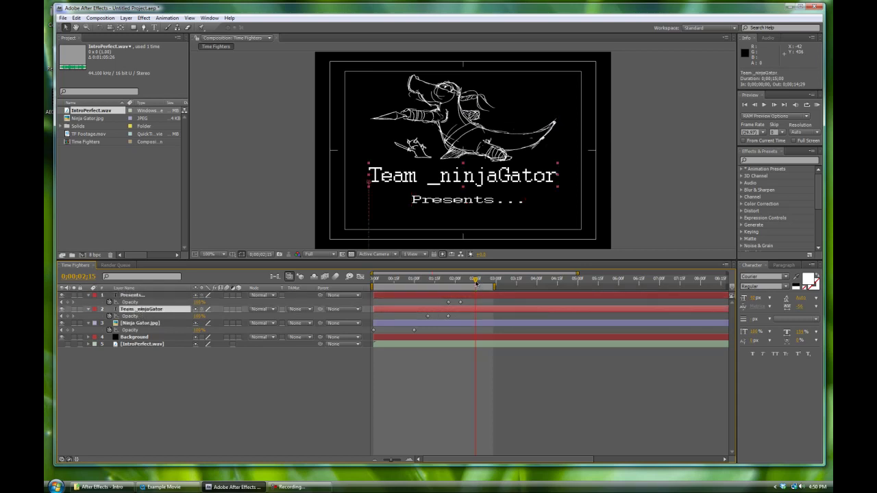
pyautogui.moveTo(477, 283); pyautogui.dragTo(496, 287)
pyautogui.click(199, 316)
pyautogui.write('0')
pyautogui.press('Return')
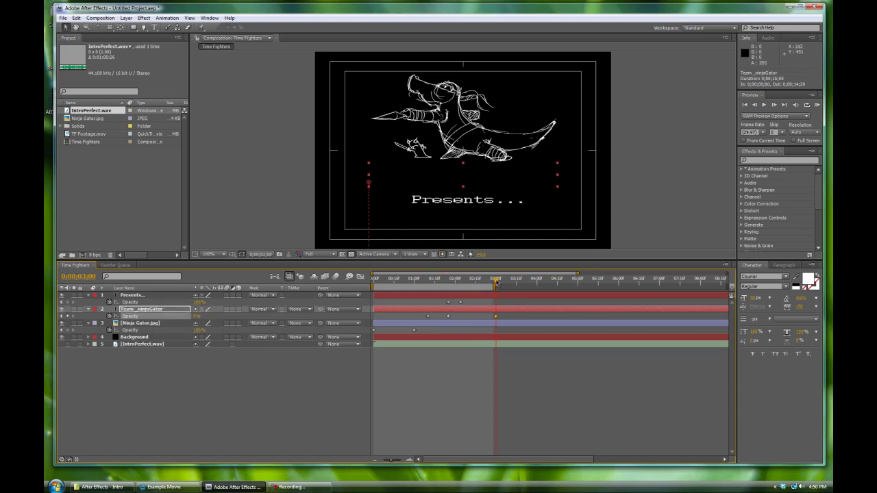
# Set the "Presents..." layer's opacity to 0% at 0;00;03;00
pyautogui.moveTo(496, 281)
pyautogui.mouseDown()
pyautogui.moveTo(477, 280)
pyautogui.moveTo(496, 280)
pyautogui.mouseUp()
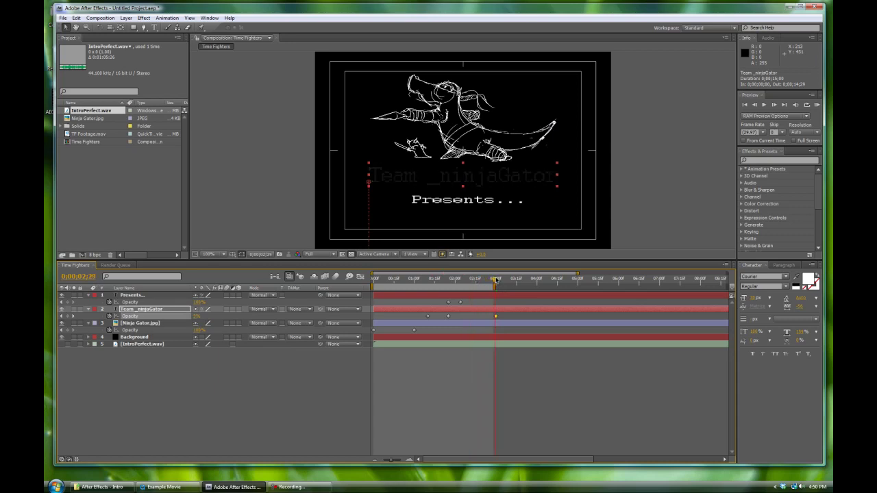
pyautogui.click(199, 302)
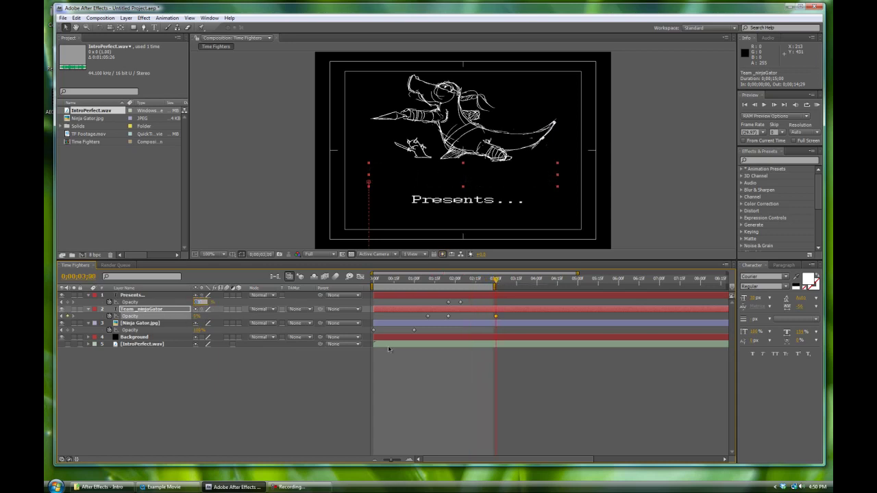
pyautogui.write('0')
pyautogui.press('Return')
# Set the Ninja Gator.jpg layer's opacity to 0% at 0;00;03;00
pyautogui.click(199, 330)
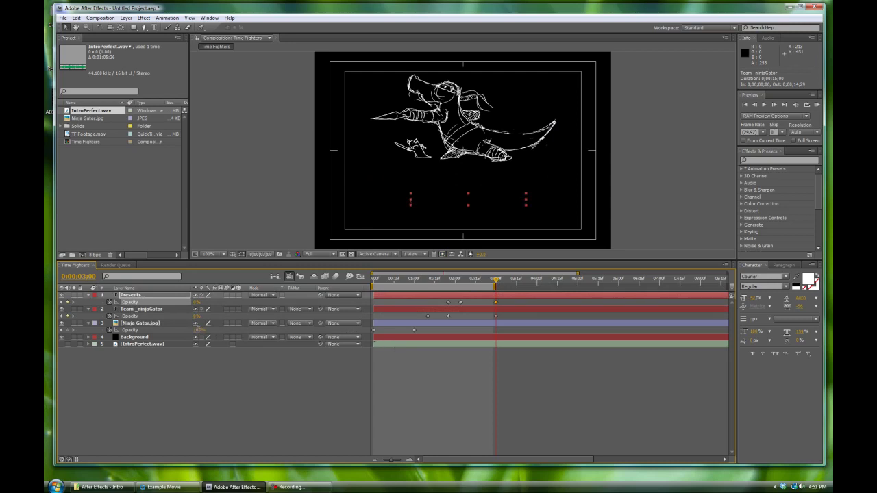
pyautogui.write('0')
pyautogui.press('Return')
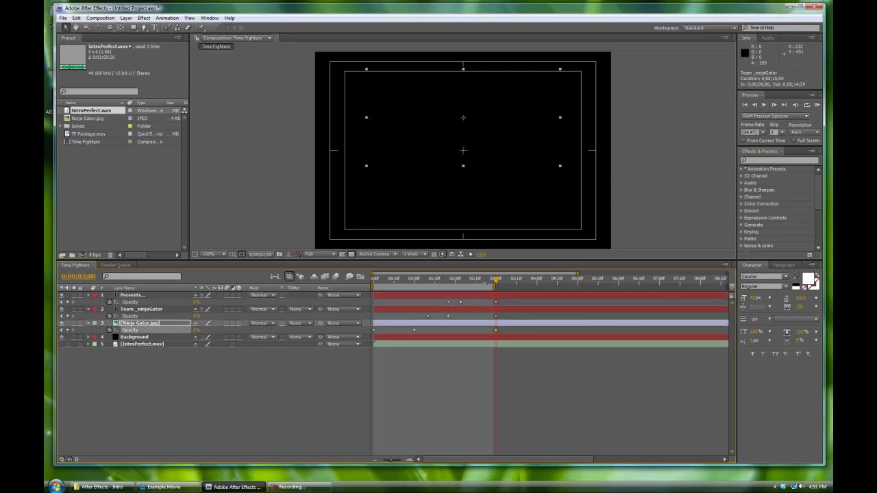
# Undo the opacity changes made at 0;00;03;00 on the two text layers and the logo layer
pyautogui.moveTo(496, 280)
pyautogui.mouseDown()
pyautogui.moveTo(430, 282)
pyautogui.moveTo(496, 289)
pyautogui.mouseUp()
pyautogui.hotkey('ctrl', 'z')
pyautogui.hotkey('ctrl', 'z')
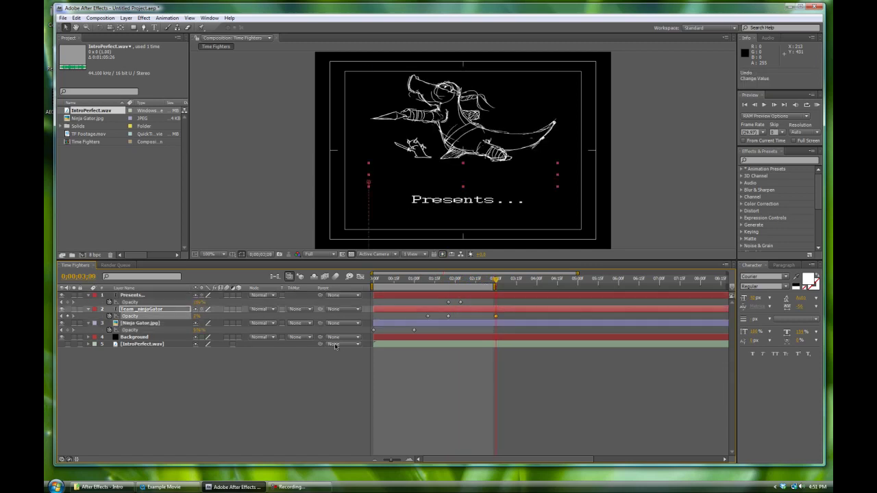
pyautogui.hotkey('ctrl', 'z')
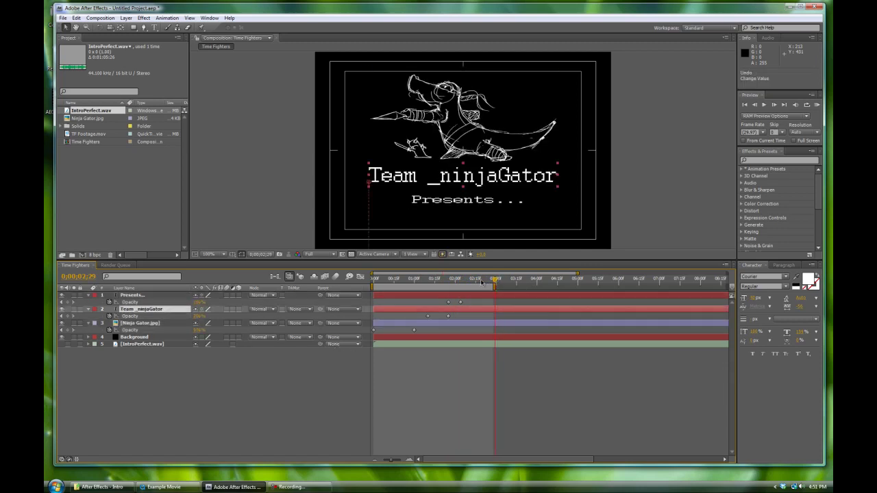
# Add opacity keyframes at 0;00;02;15 to the "Presents...", Team _ninjaGator and Ninja Gator.jpg layers together
pyautogui.moveTo(482, 282); pyautogui.dragTo(475, 282)
pyautogui.click(133, 295)
pyautogui.keyDown('shift'); pyautogui.click(131, 324); pyautogui.keyUp('shift')
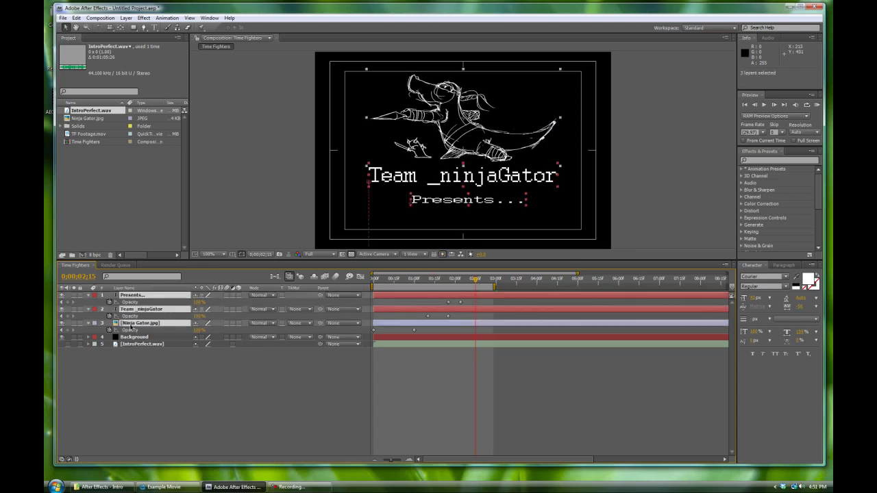
pyautogui.press('t')
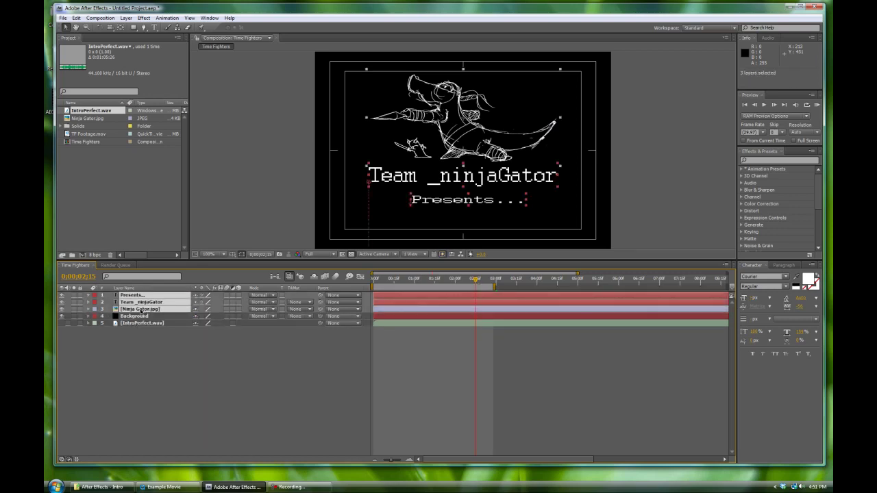
pyautogui.press('t')
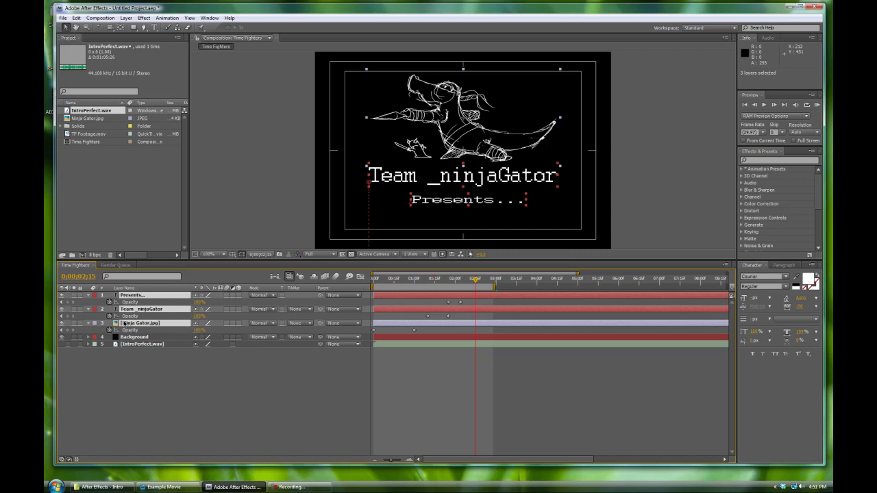
pyautogui.click(68, 303)
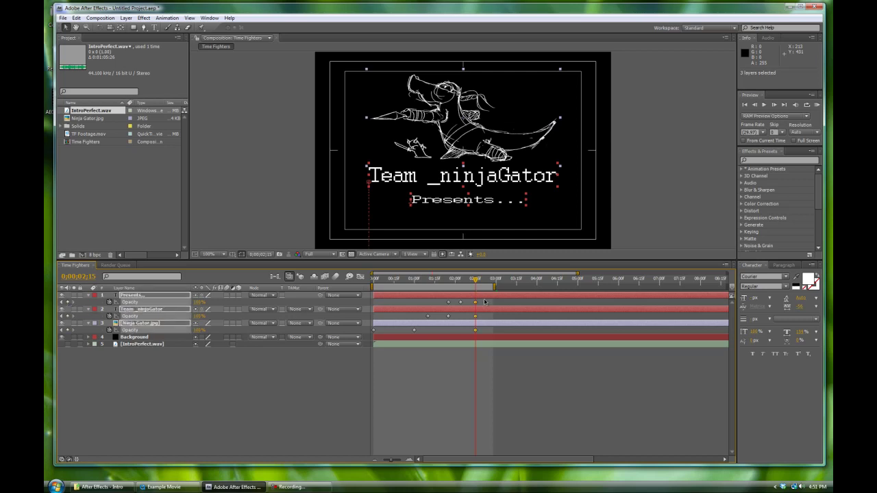
# Extend the work area's end to 0;00;08;12
pyautogui.moveTo(475, 280); pyautogui.dragTo(715, 288)
pyautogui.click(685, 458)
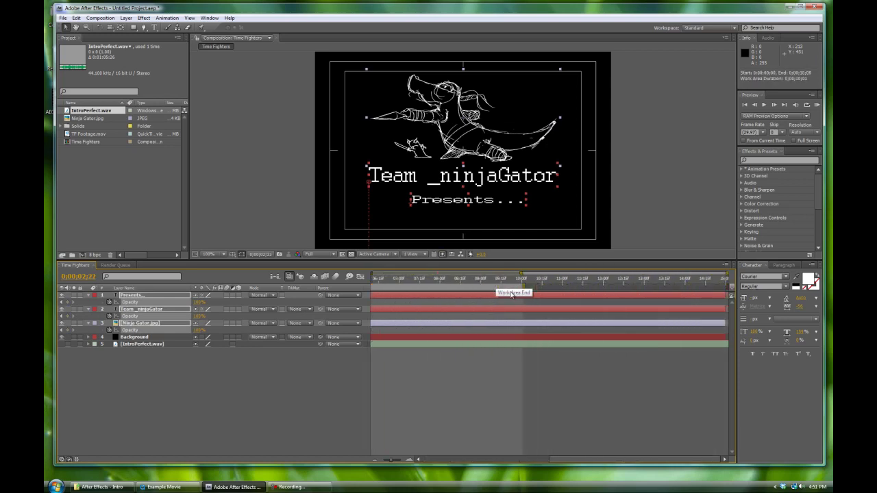
pyautogui.moveTo(559, 453); pyautogui.dragTo(433, 455)
# Set the opacity of the three selected text and logo layers to 0% at 0;00;03;00
pyautogui.moveTo(483, 281); pyautogui.dragTo(494, 281)
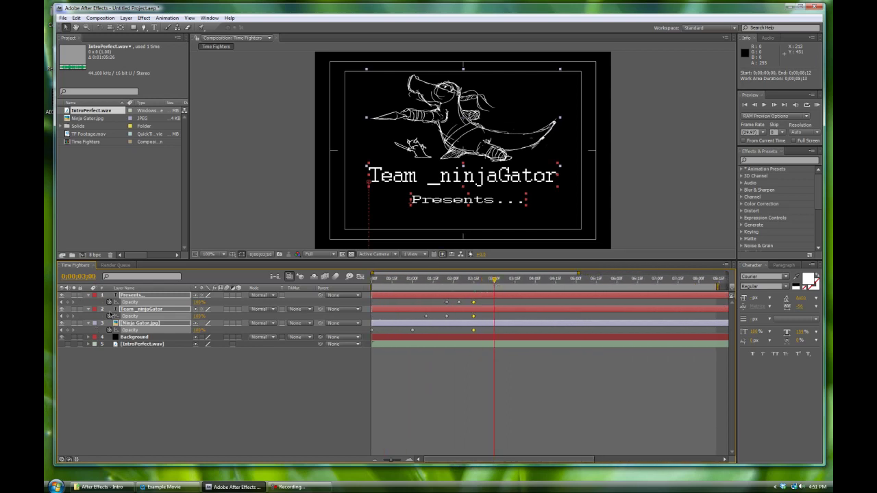
pyautogui.click(69, 304)
pyautogui.click(197, 302)
pyautogui.write('0')
pyautogui.press('Return')
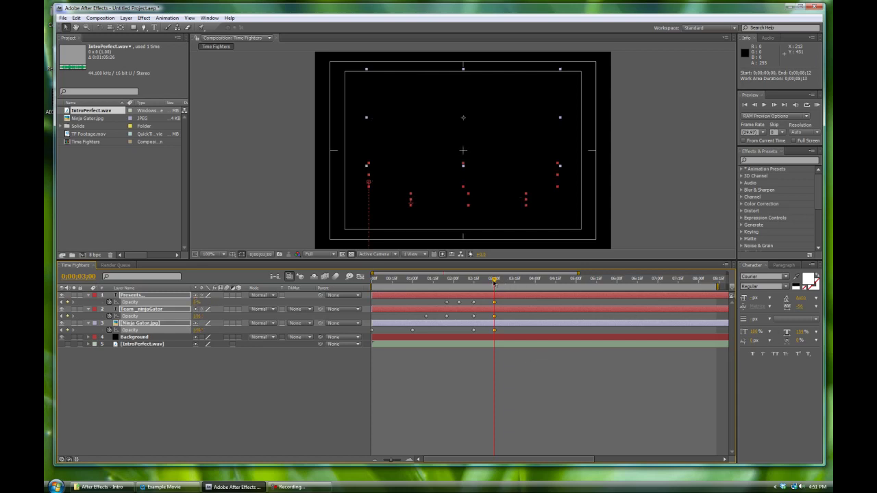
# Scrub back through the composition, play the fades briefly, and return to the start
pyautogui.moveTo(495, 281); pyautogui.dragTo(435, 286)
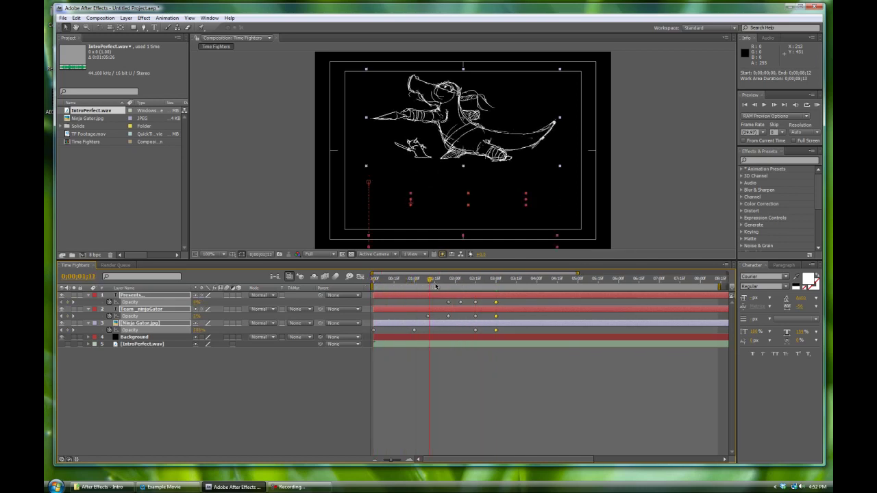
pyautogui.press('space')
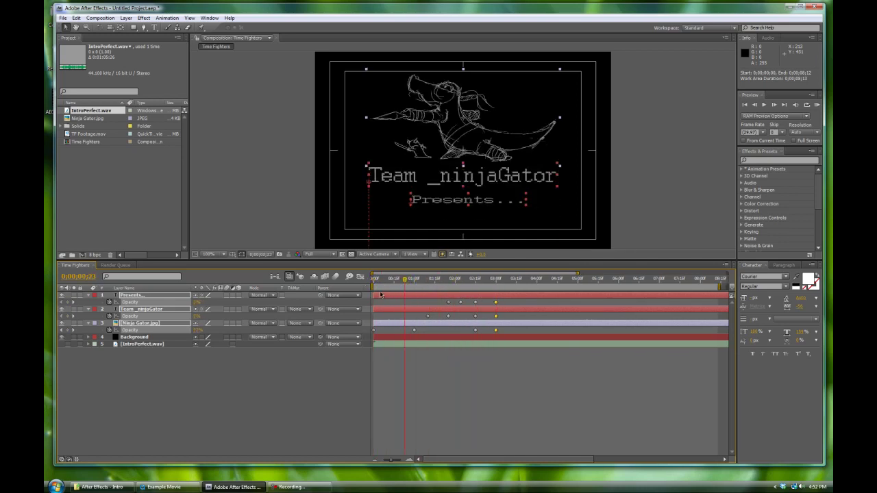
pyautogui.press('Home')
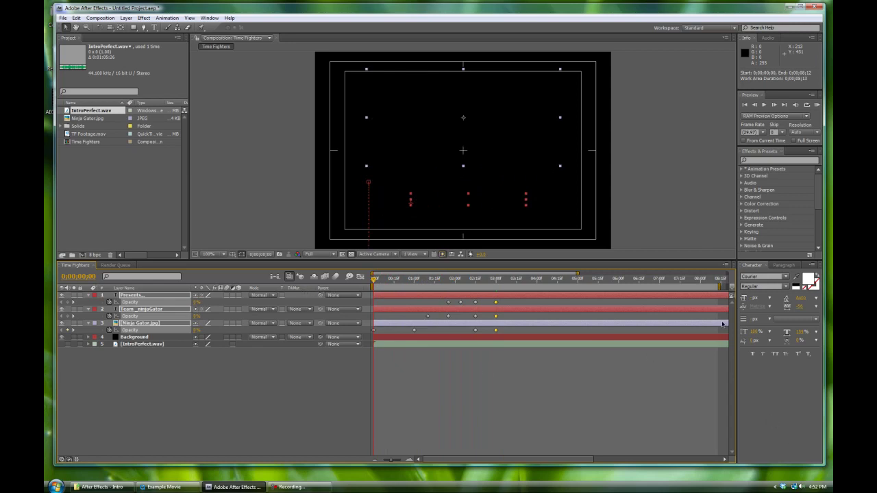
# End the work area at 0;00;03;15 and RAM-preview the intro with the IntroPerfect.wav audio switched on
pyautogui.moveTo(717, 286); pyautogui.dragTo(518, 286)
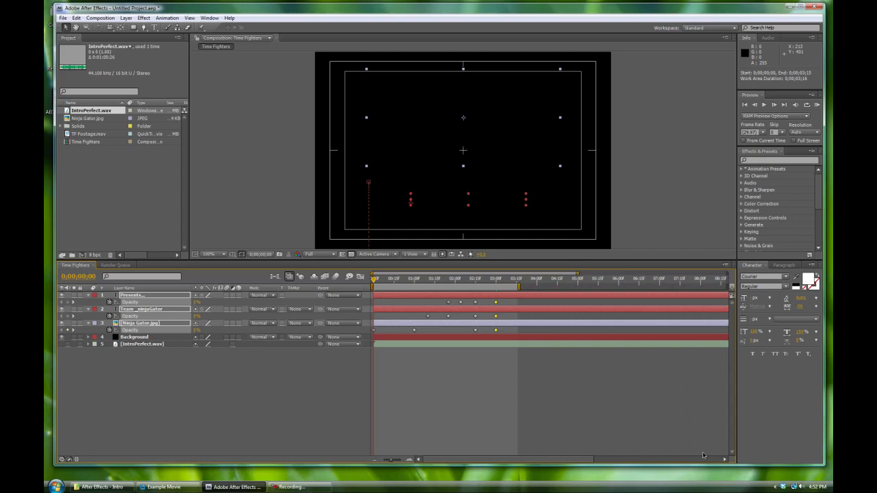
pyautogui.press('KP_0')
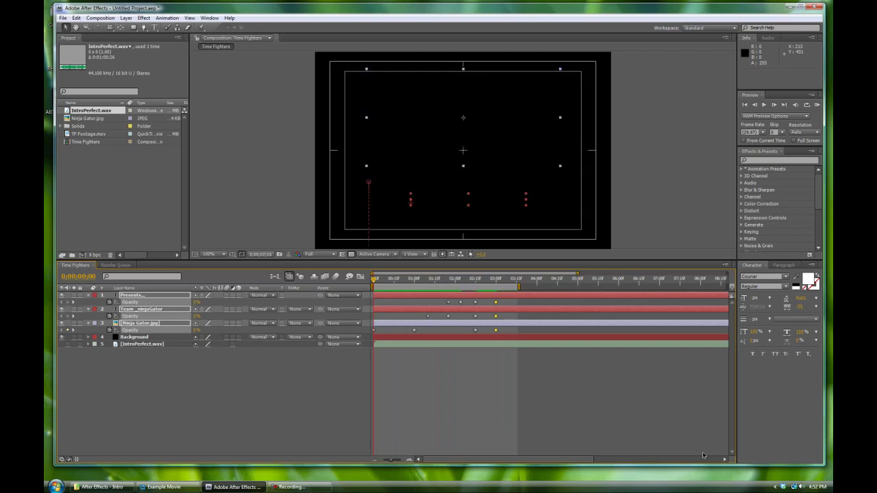
pyautogui.moveTo(374, 280)
pyautogui.mouseDown()
pyautogui.moveTo(493, 280)
pyautogui.moveTo(400, 284)
pyautogui.moveTo(136, 373)
pyautogui.mouseUp()
pyautogui.press('KP_0')
# Move the three layers' final 0% opacity keyframes to 0;00;04;15 and extend the work area past 0;00;05;00 for playback
pyautogui.moveTo(496, 303); pyautogui.dragTo(558, 303)
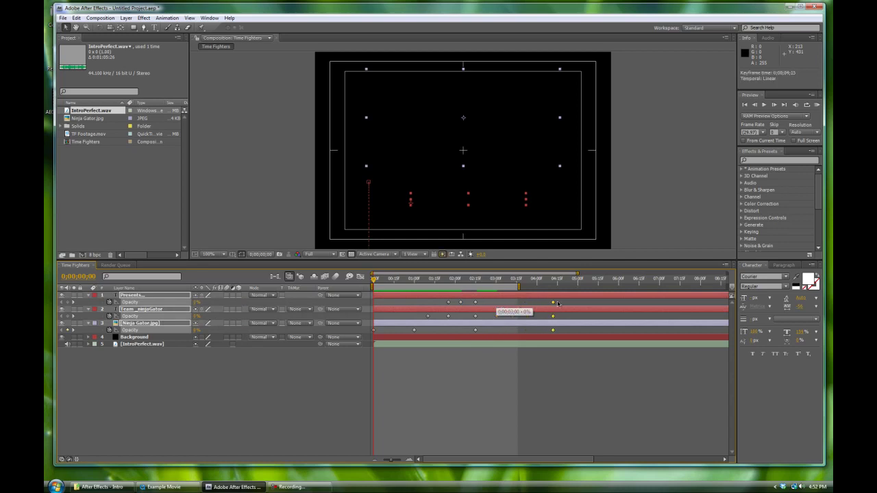
pyautogui.moveTo(374, 279); pyautogui.dragTo(555, 333)
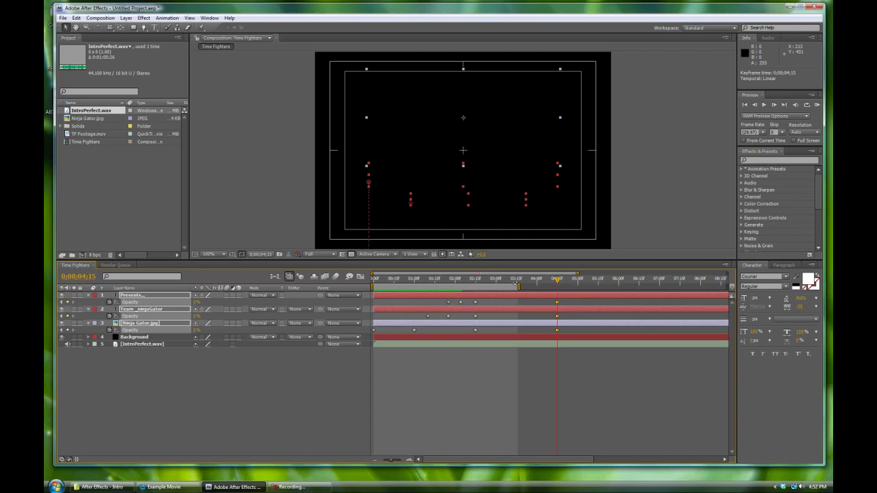
pyautogui.moveTo(518, 286)
pyautogui.mouseDown()
pyautogui.moveTo(584, 286)
pyautogui.moveTo(374, 278)
pyautogui.moveTo(435, 284)
pyautogui.moveTo(479, 303)
pyautogui.moveTo(458, 314)
pyautogui.moveTo(486, 302)
pyautogui.moveTo(473, 336)
pyautogui.mouseUp()
pyautogui.press('space')
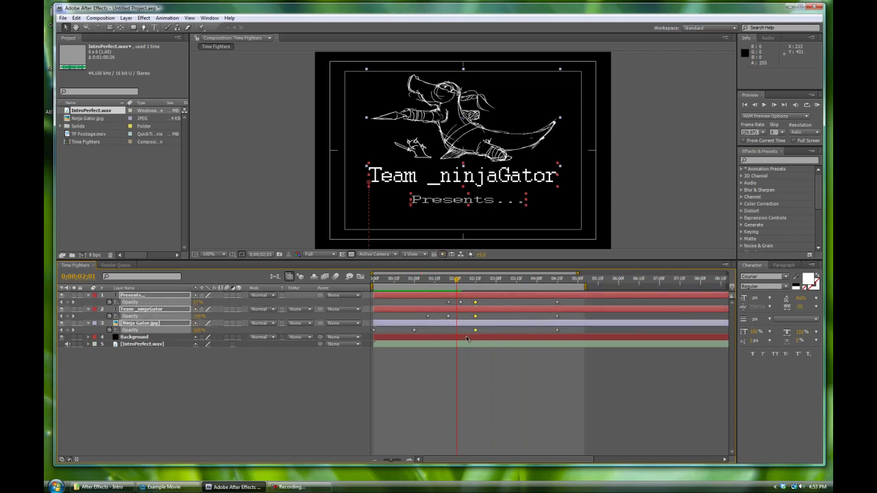
# Try copying the three layers' 0;00;02;15 opacity keyframes to 0;00;04;00 at once, and undo the paste
pyautogui.moveTo(457, 281); pyautogui.dragTo(471, 336)
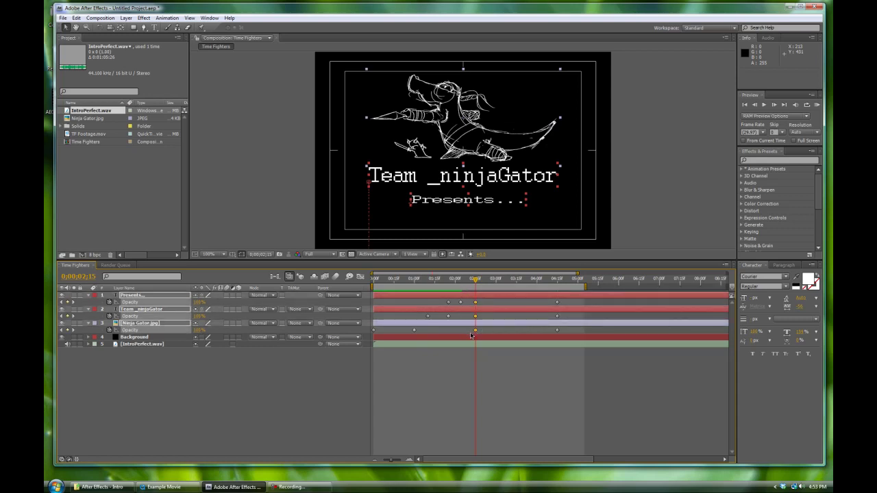
pyautogui.hotkey('ctrl', 'c')
pyautogui.moveTo(476, 281); pyautogui.dragTo(536, 285)
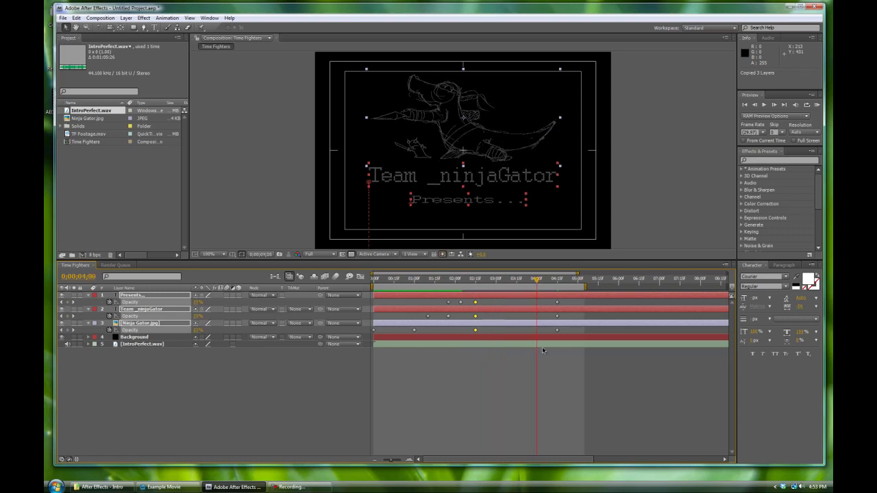
pyautogui.hotkey('ctrl', 'v')
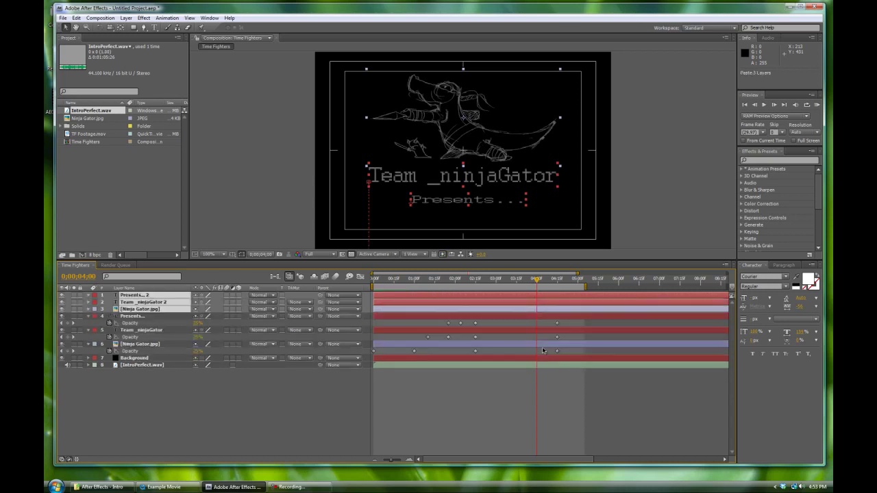
pyautogui.hotkey('ctrl', 'z')
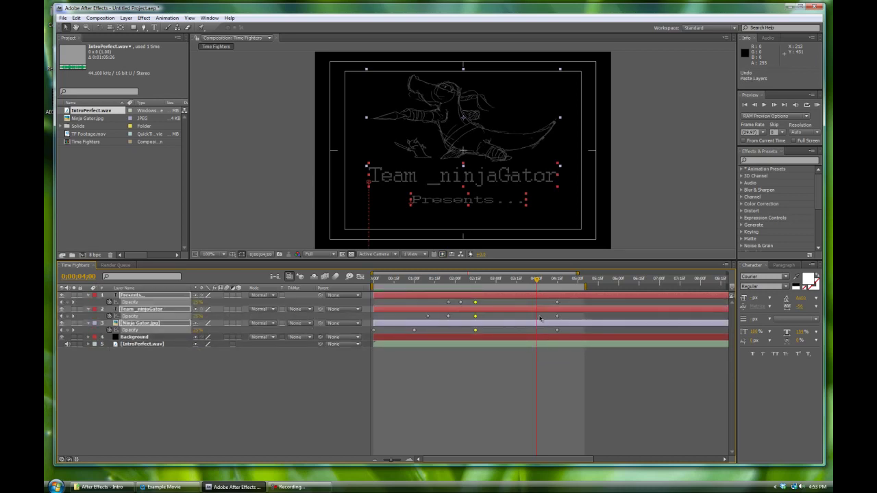
# Copy the "Presents..." layer's 0;00;02;15 opacity keyframe to 0;00;04;00
pyautogui.click(539, 302)
pyautogui.click(475, 302)
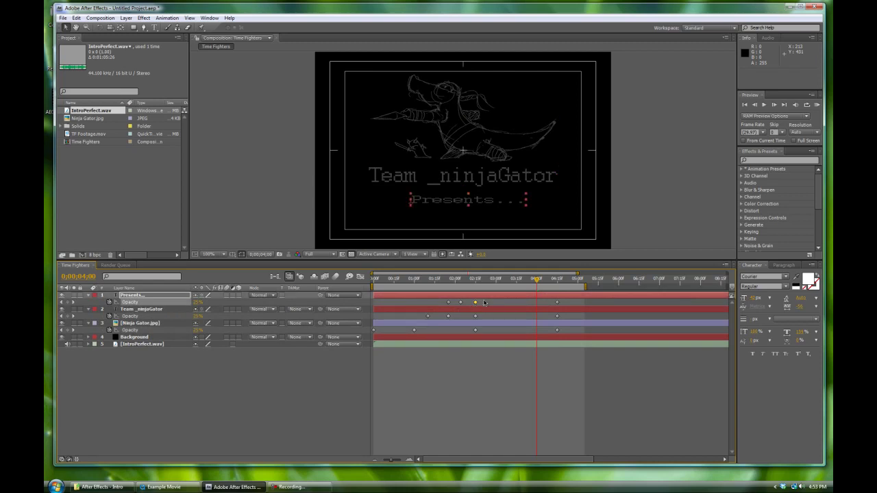
pyautogui.click(484, 303)
pyautogui.click(475, 302)
pyautogui.hotkey('ctrl', 'c')
pyautogui.hotkey('ctrl', 'v')
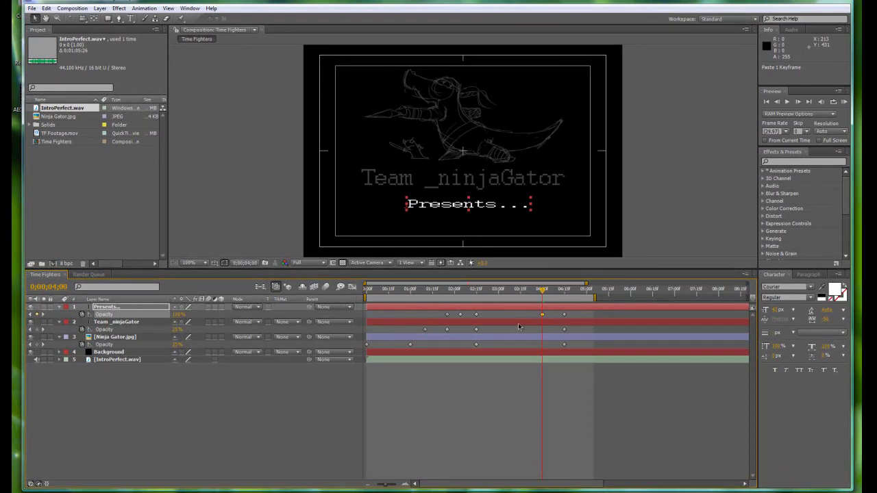
# Paste the copied opacity keyframe at 0;00;04;00 onto the Team _ninjaGator and Ninja Gator.jpg layers
pyautogui.click(119, 322)
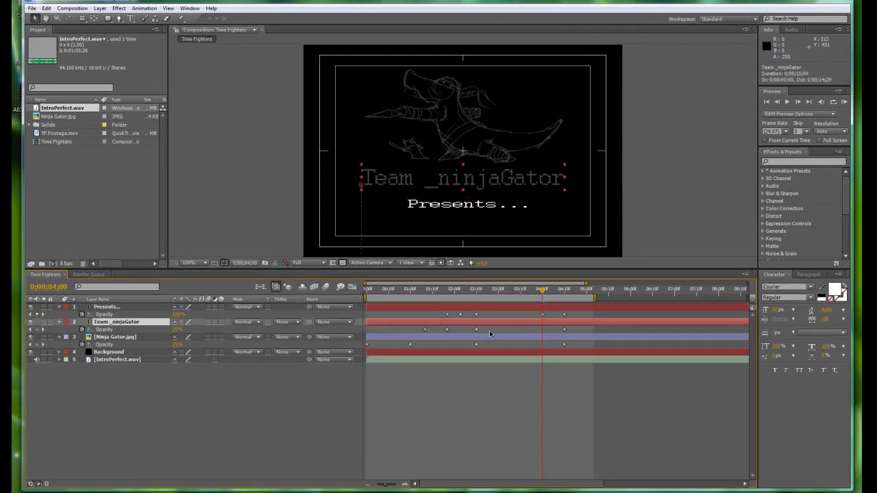
pyautogui.hotkey('ctrl', 'v')
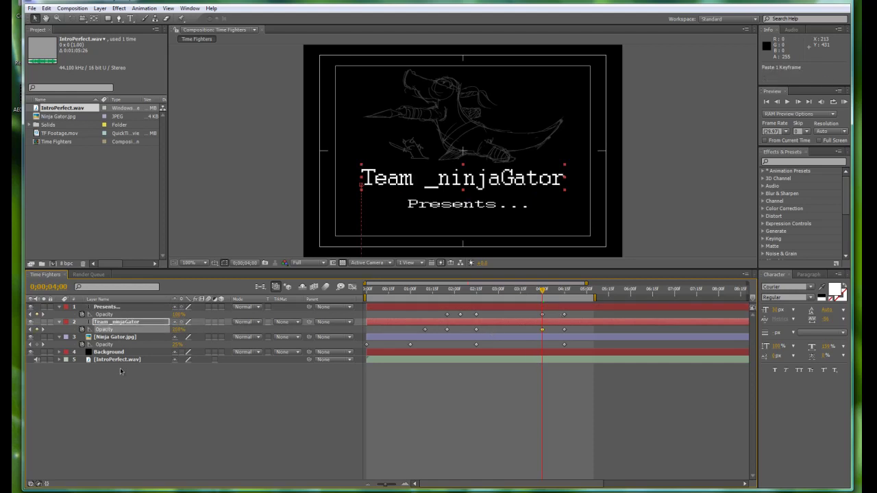
pyautogui.click(116, 337)
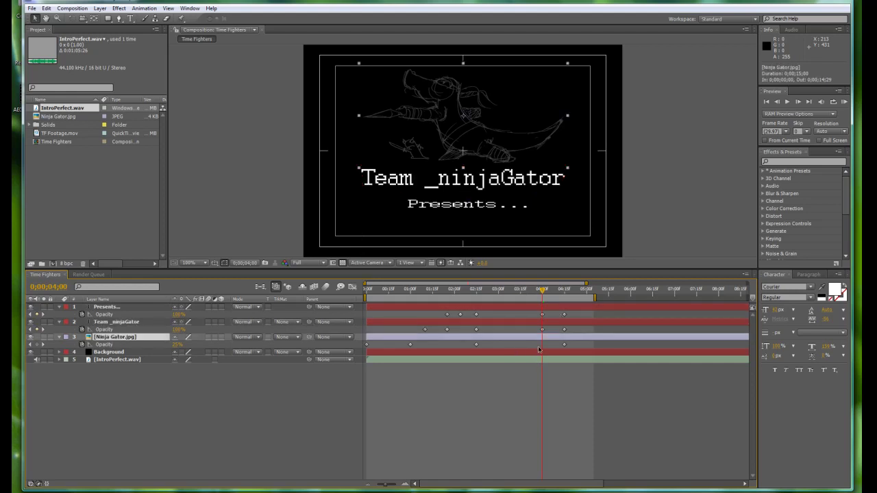
pyautogui.hotkey('ctrl', 'v')
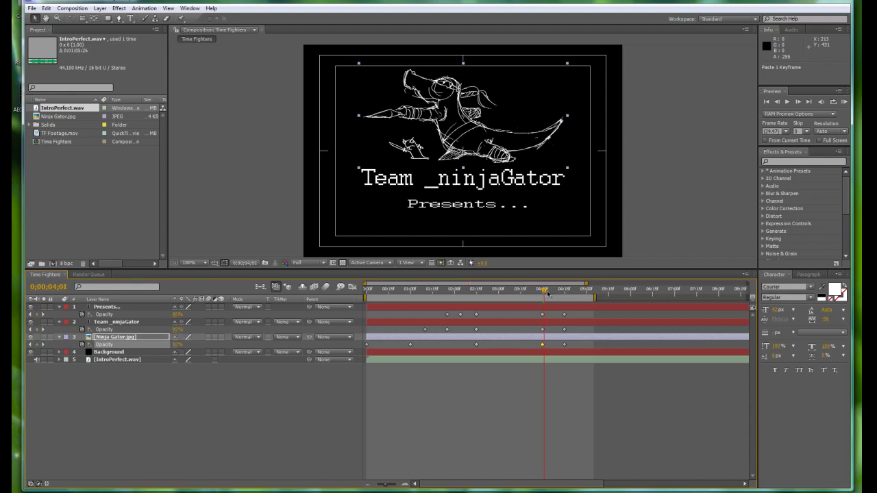
# Play the closing fade-out from just after 0;00;04;00, and preview the whole intro from the beginning
pyautogui.moveTo(542, 291)
pyautogui.mouseDown()
pyautogui.moveTo(405, 291)
pyautogui.moveTo(545, 291)
pyautogui.mouseUp()
pyautogui.press('space')
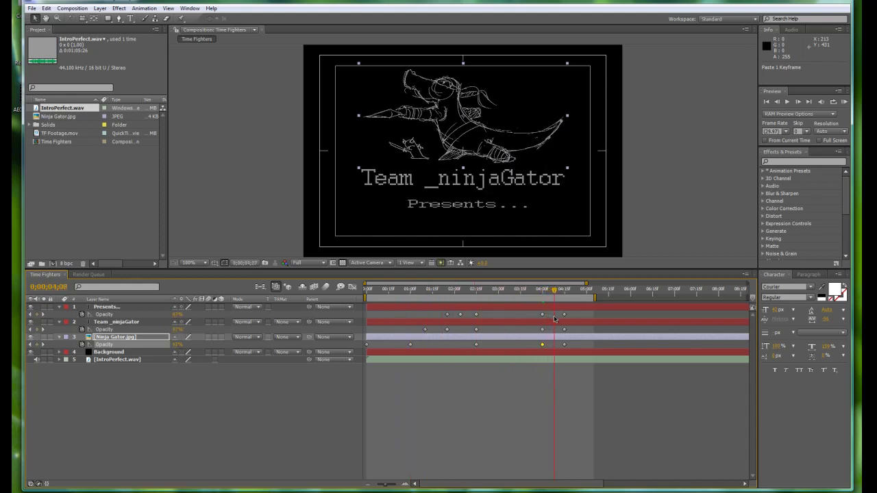
pyautogui.press('Home')
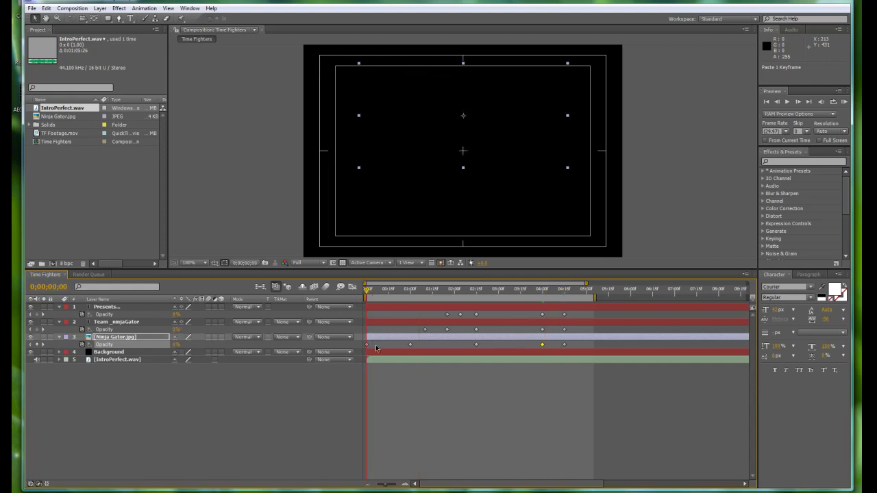
pyautogui.press('space')
pyautogui.moveTo(367, 294); pyautogui.dragTo(296, 304)
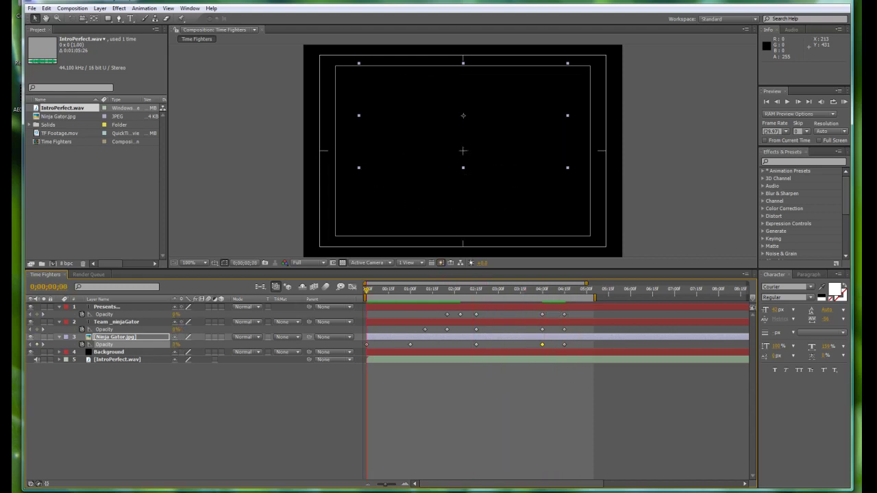